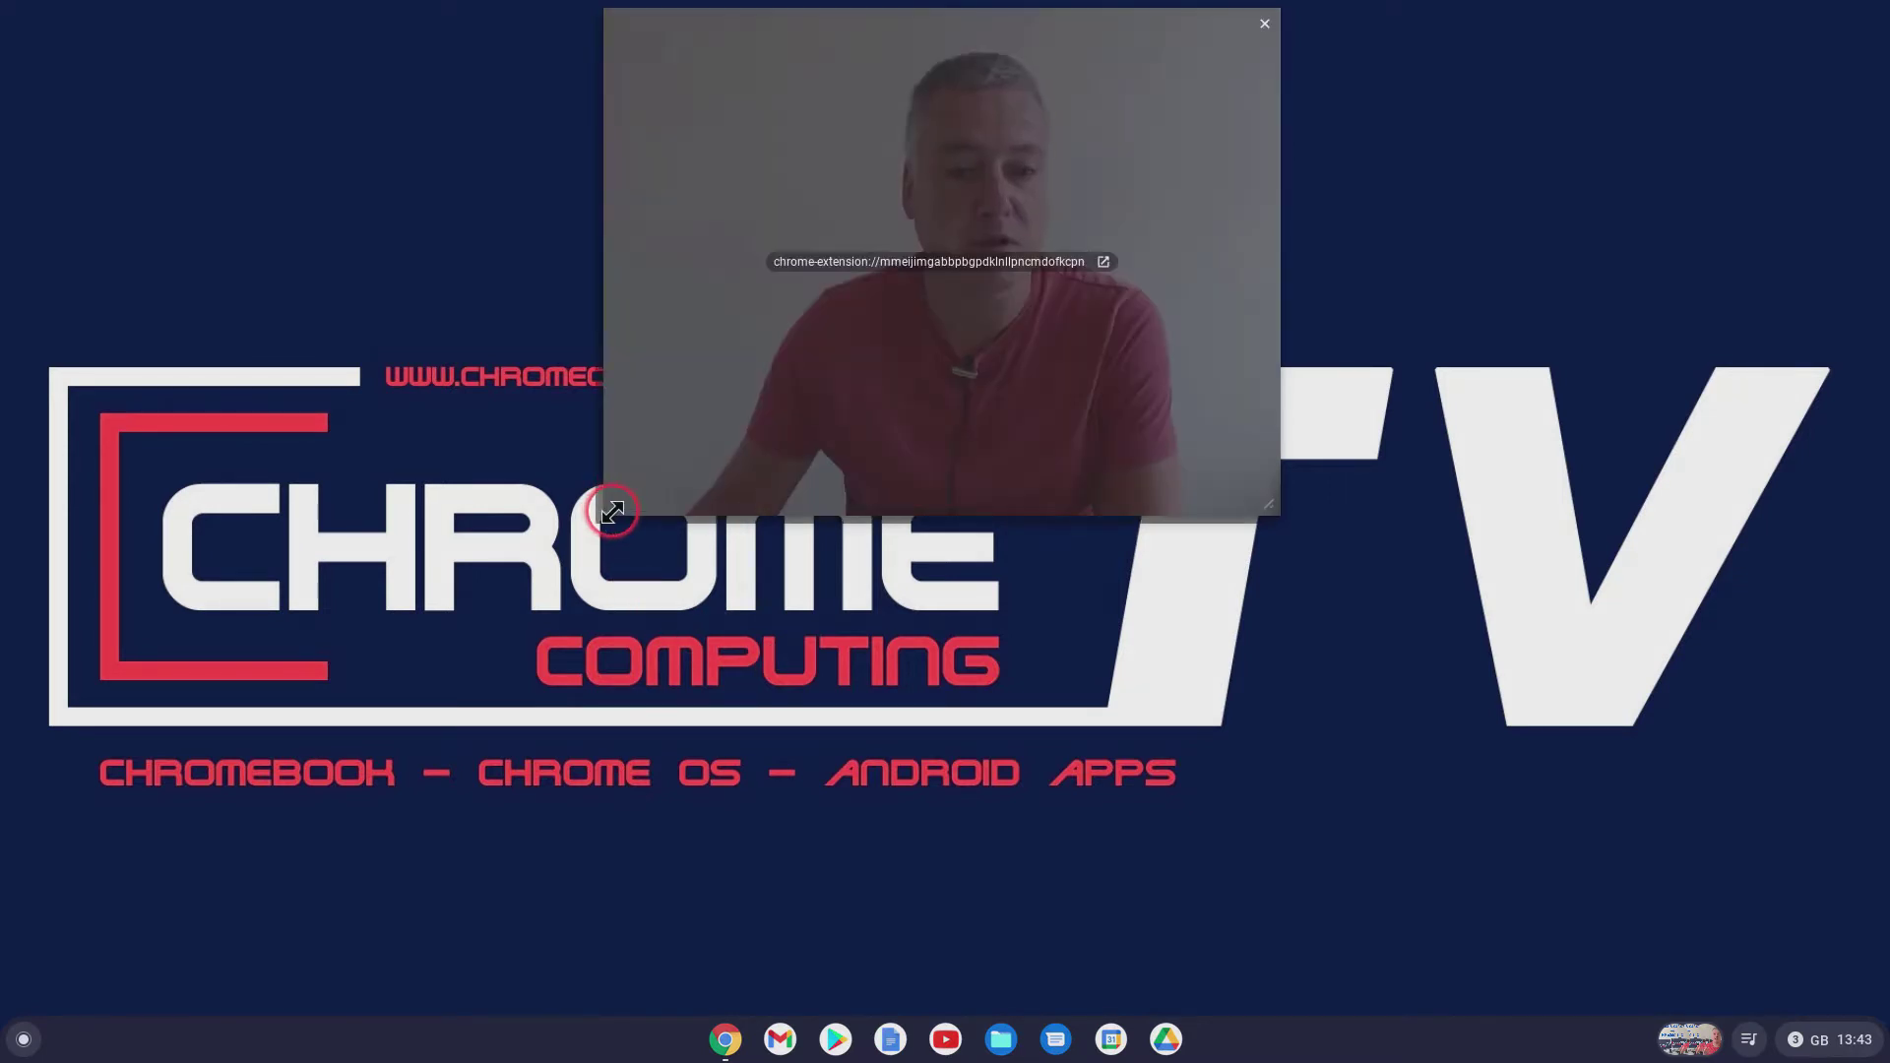
Step: Open Google Drive and go into the Google Documents > Google Docs folder
{"action": "left_click_drag", "start_coordinate": [613, 513], "coordinate": [1034, 193]}
{"action": "left_click_drag", "start_coordinate": [1157, 142], "coordinate": [1727, 143]}
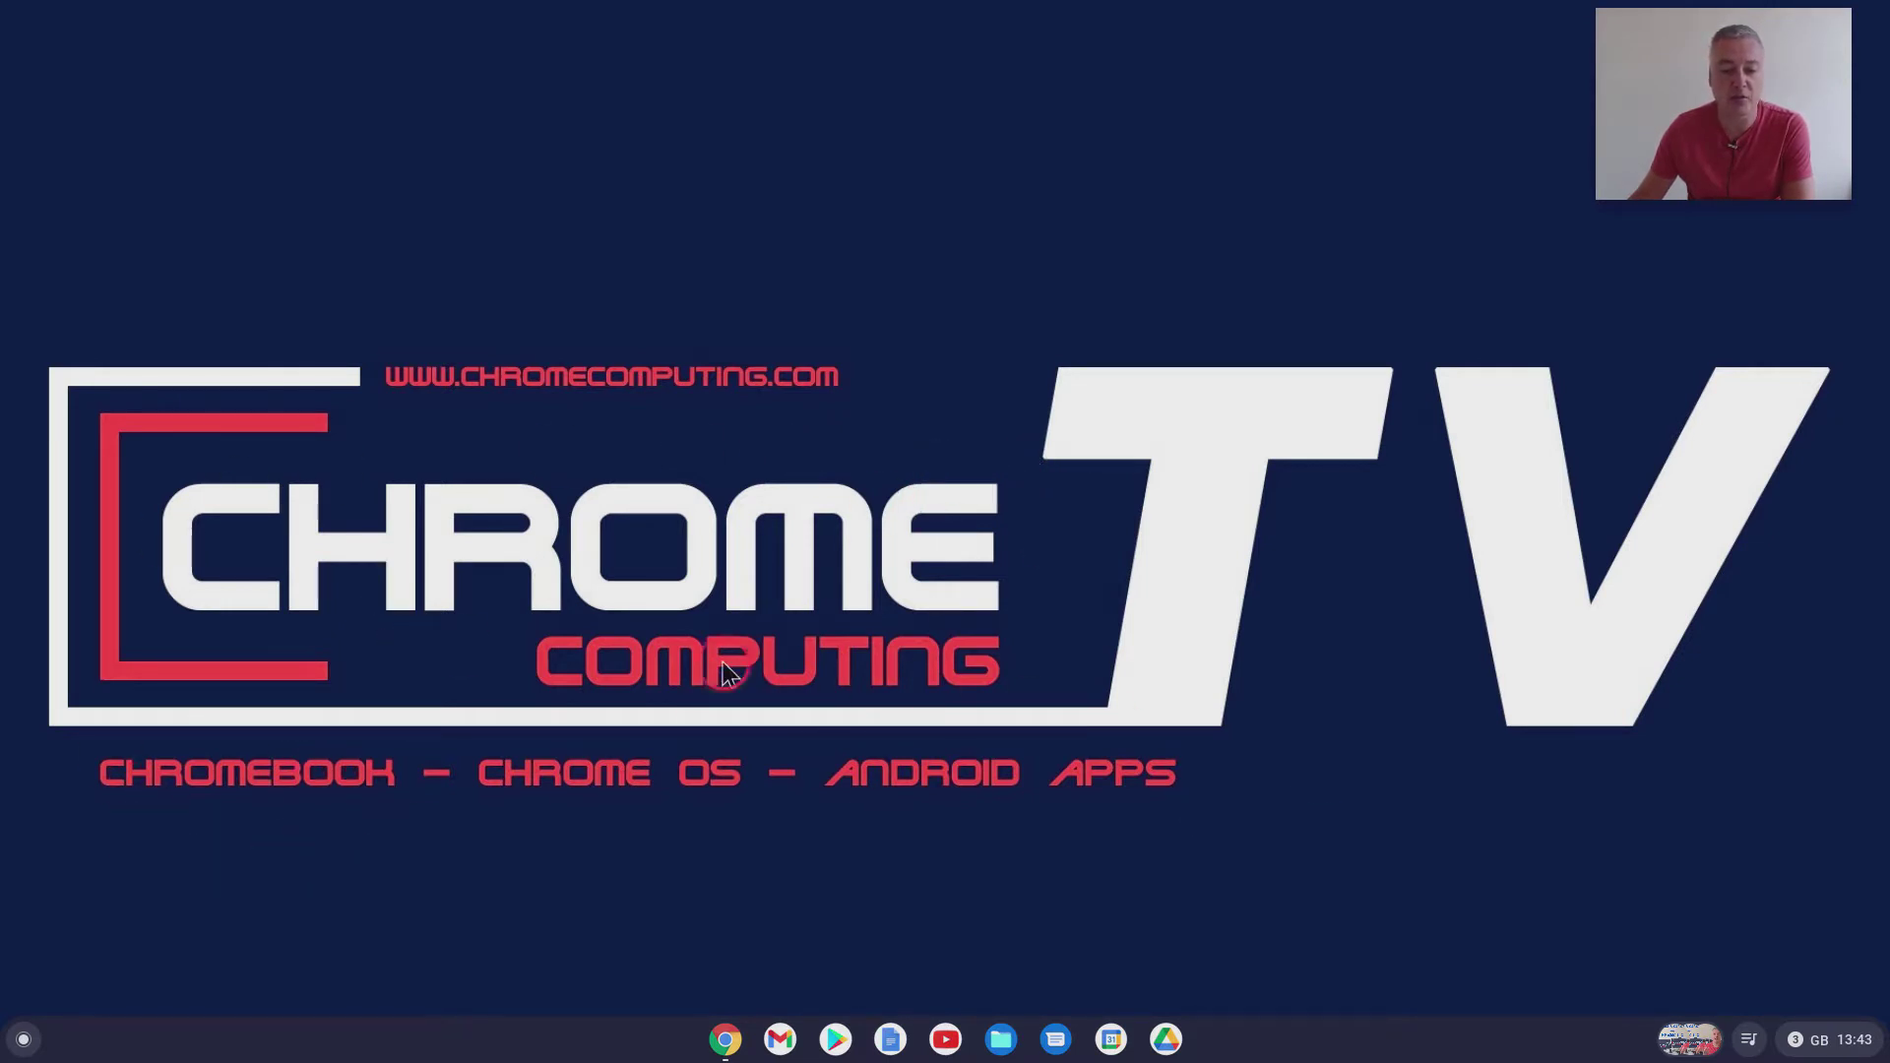
{"action": "left_click", "coordinate": [892, 1040]}
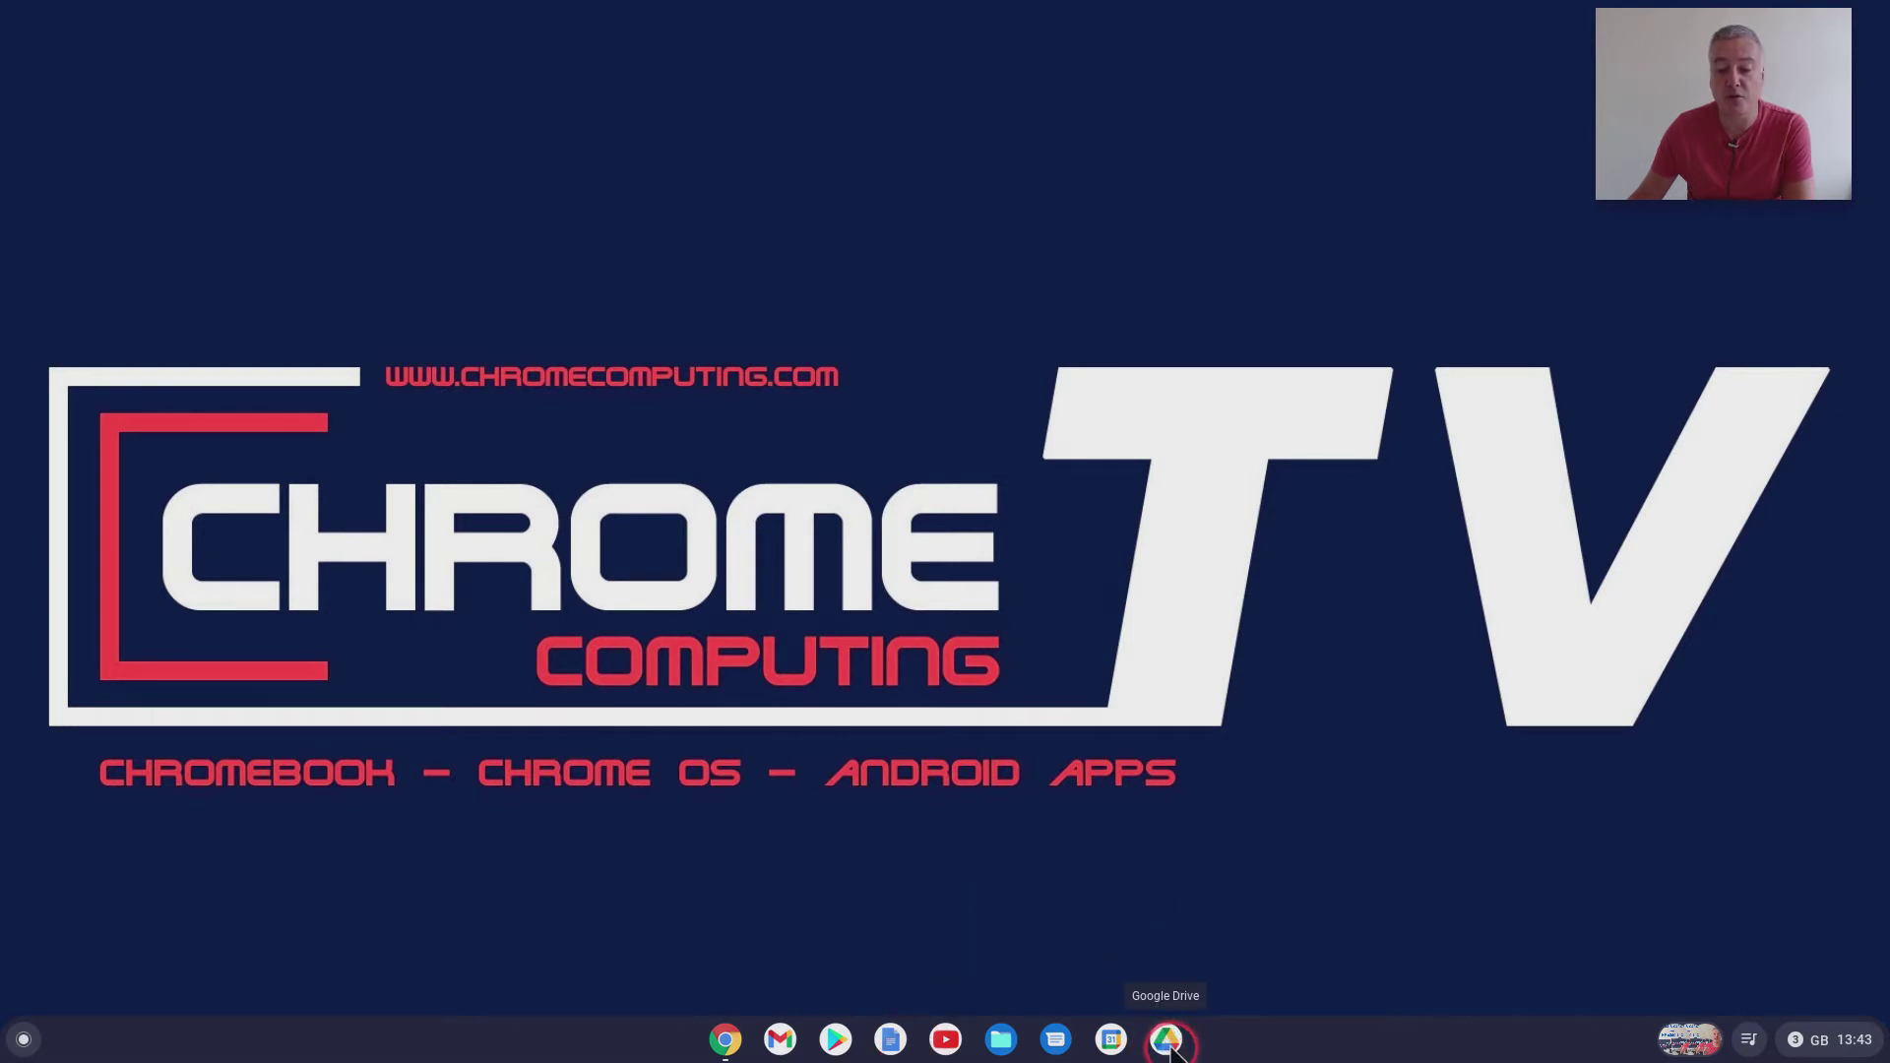
{"action": "left_click", "coordinate": [1168, 1043]}
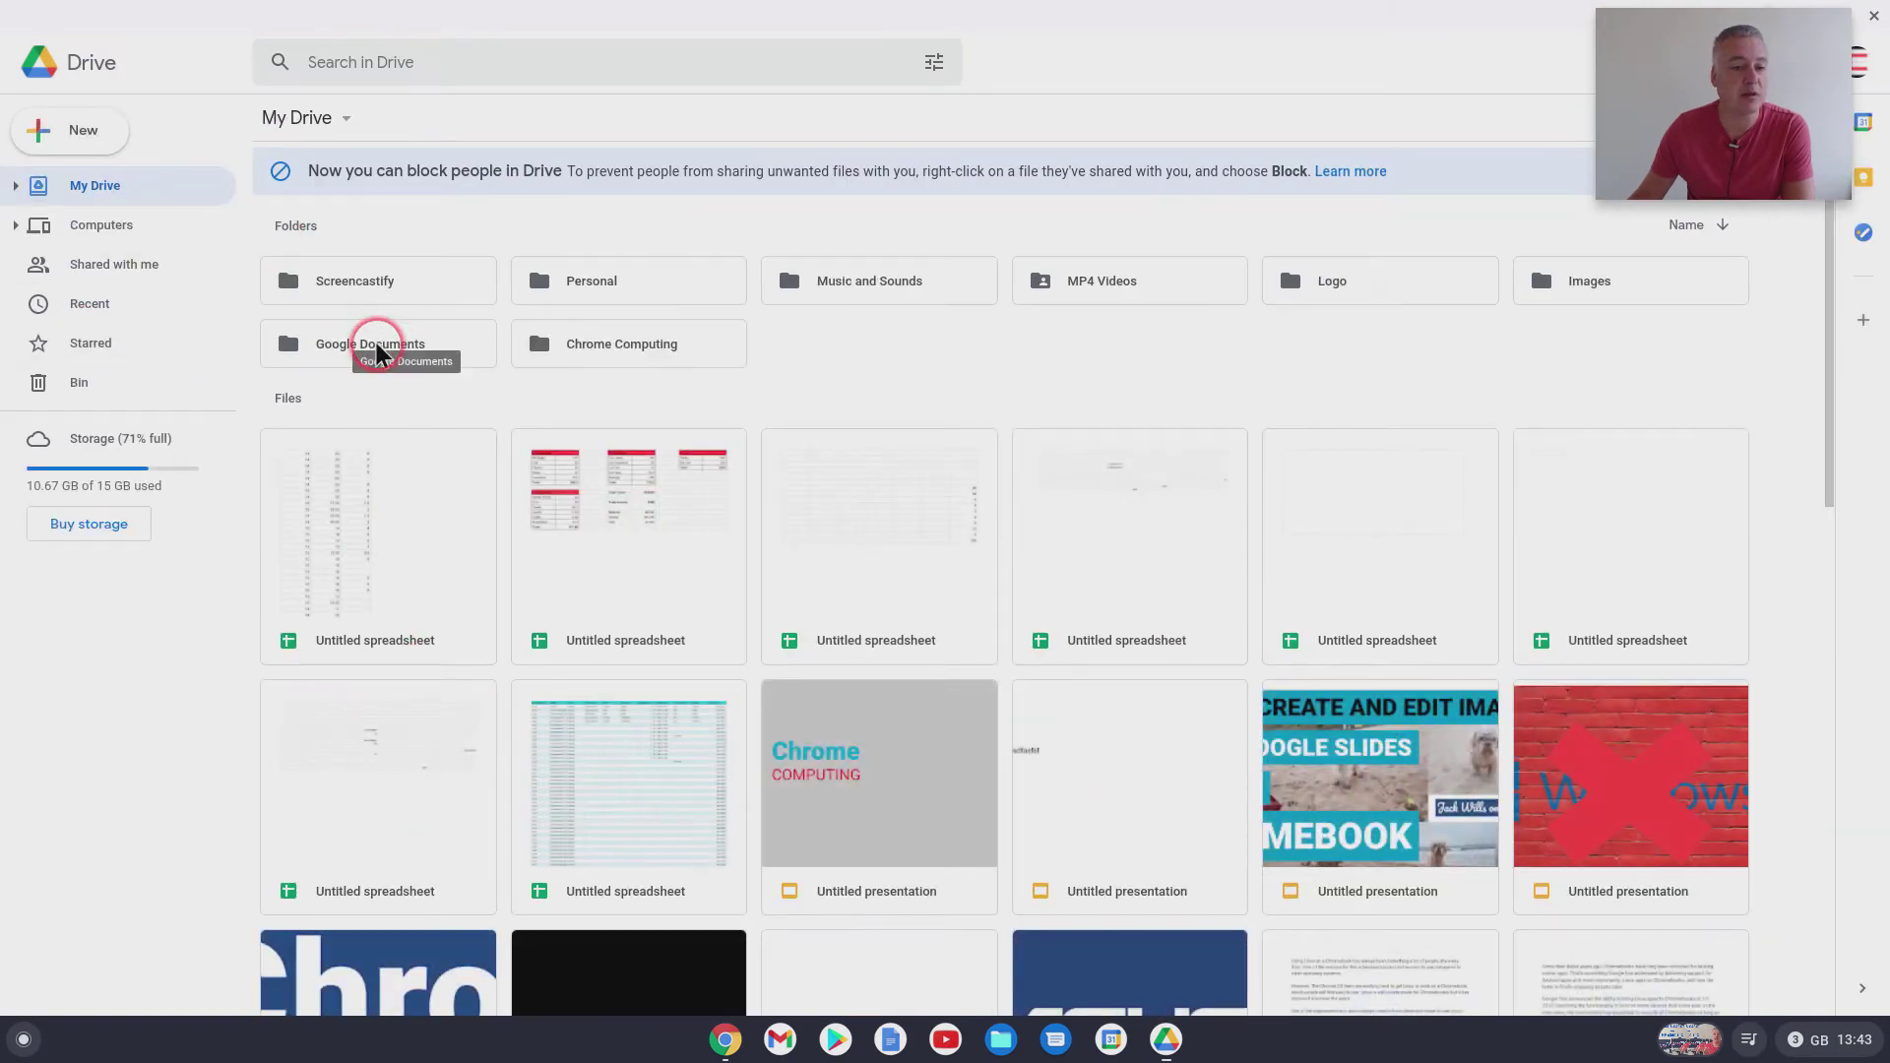
{"action": "double_click", "coordinate": [380, 351]}
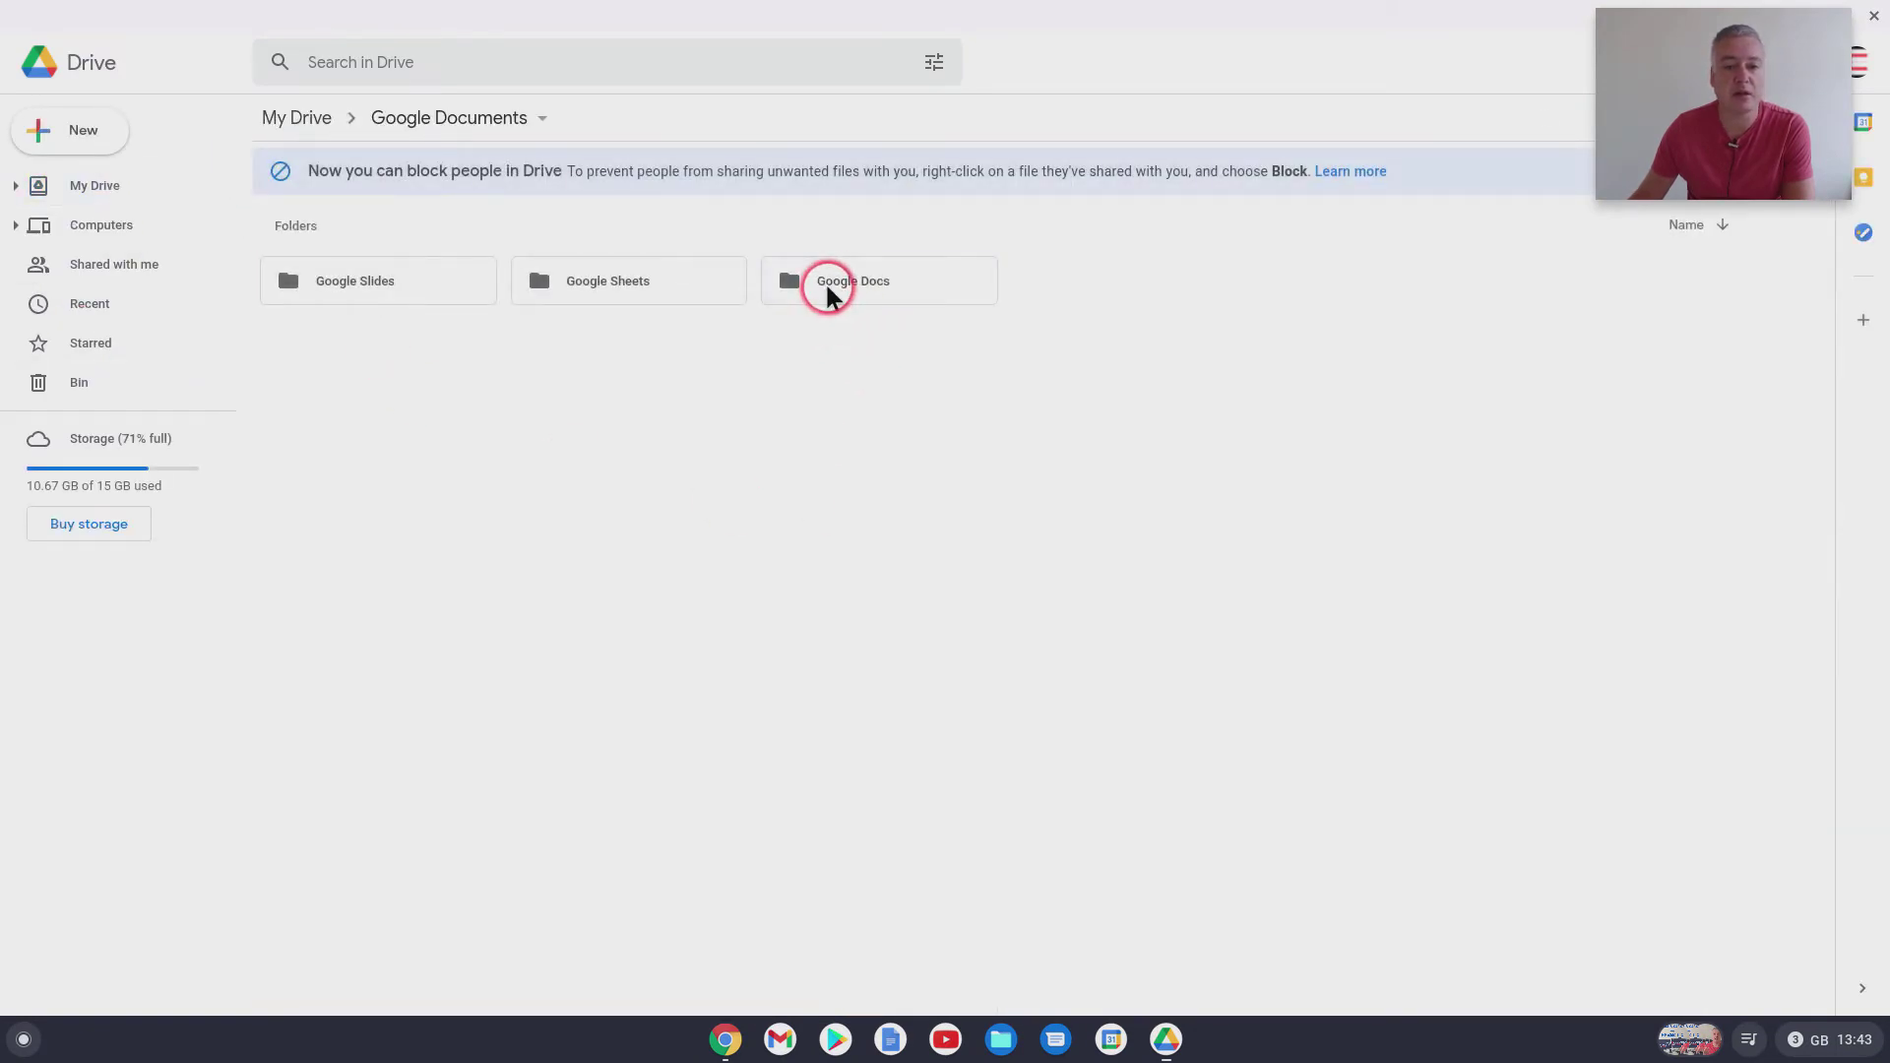
{"action": "double_click", "coordinate": [830, 289]}
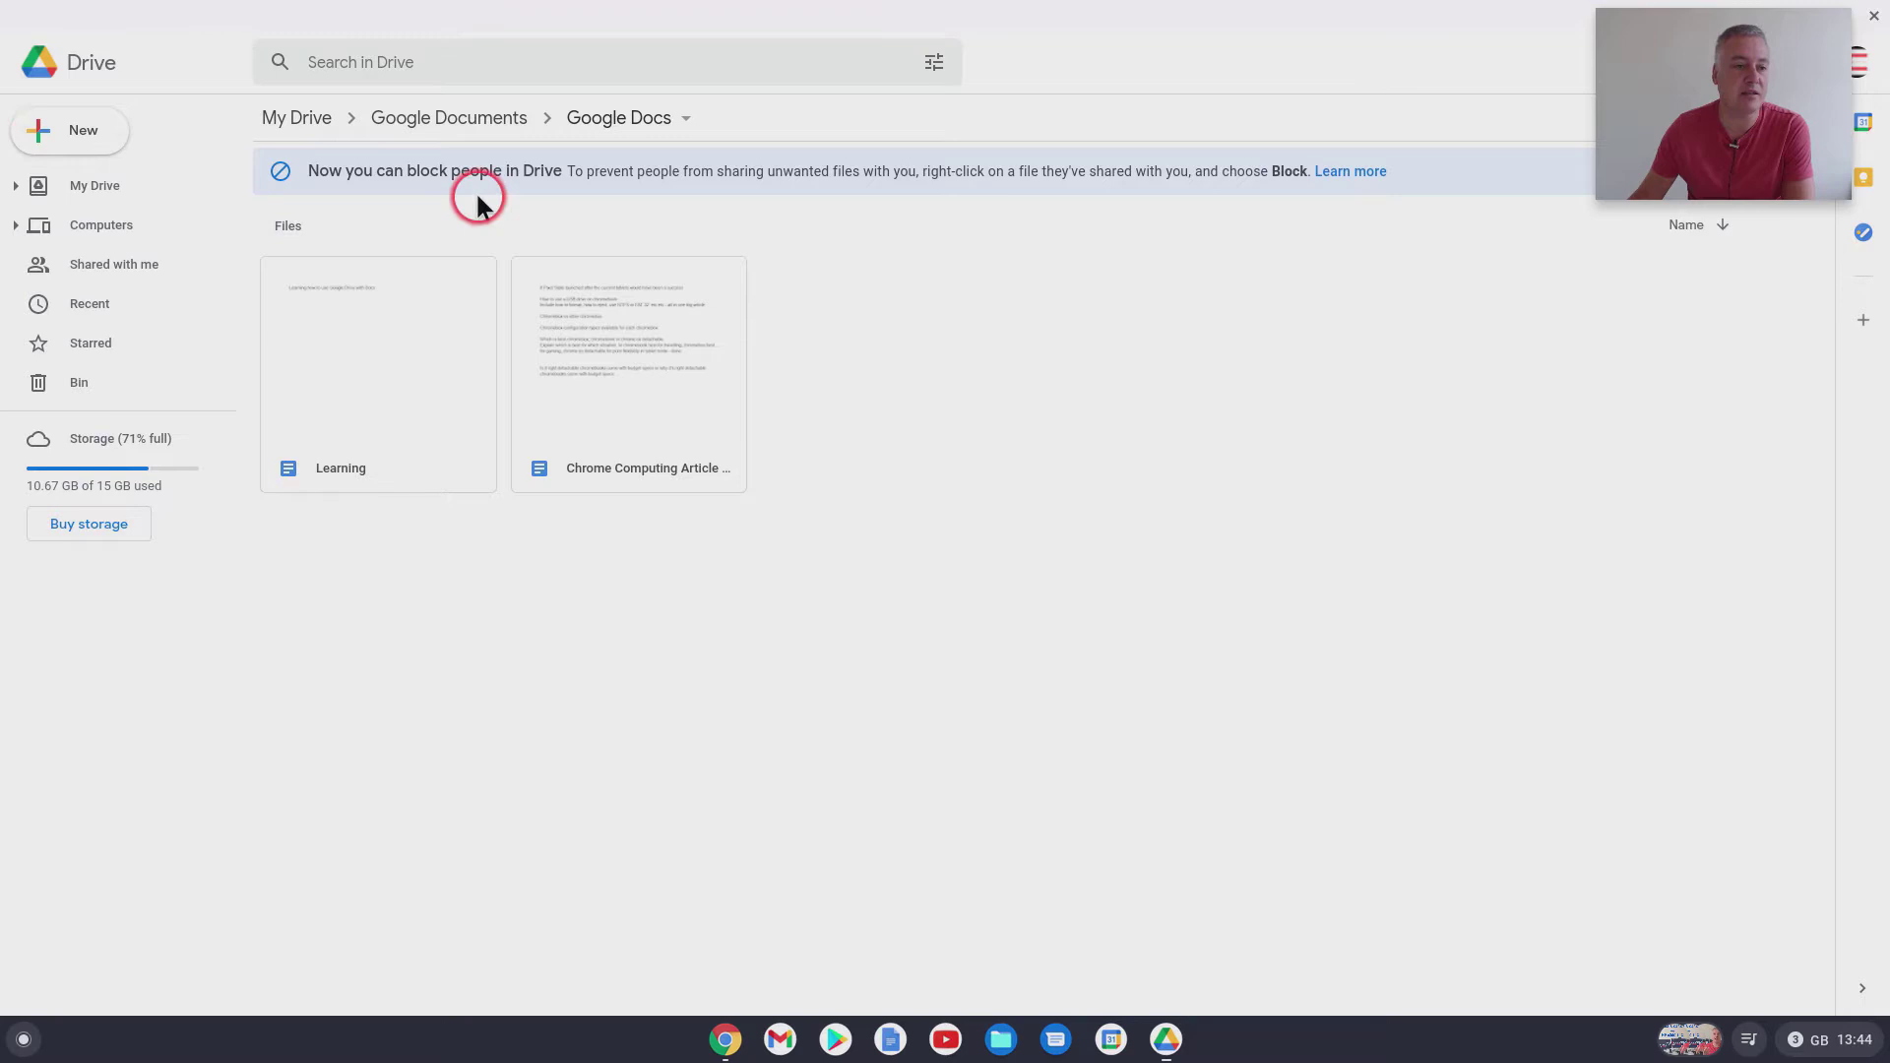
Step: Create a new blank Google Doc in this folder
{"action": "left_click", "coordinate": [65, 136]}
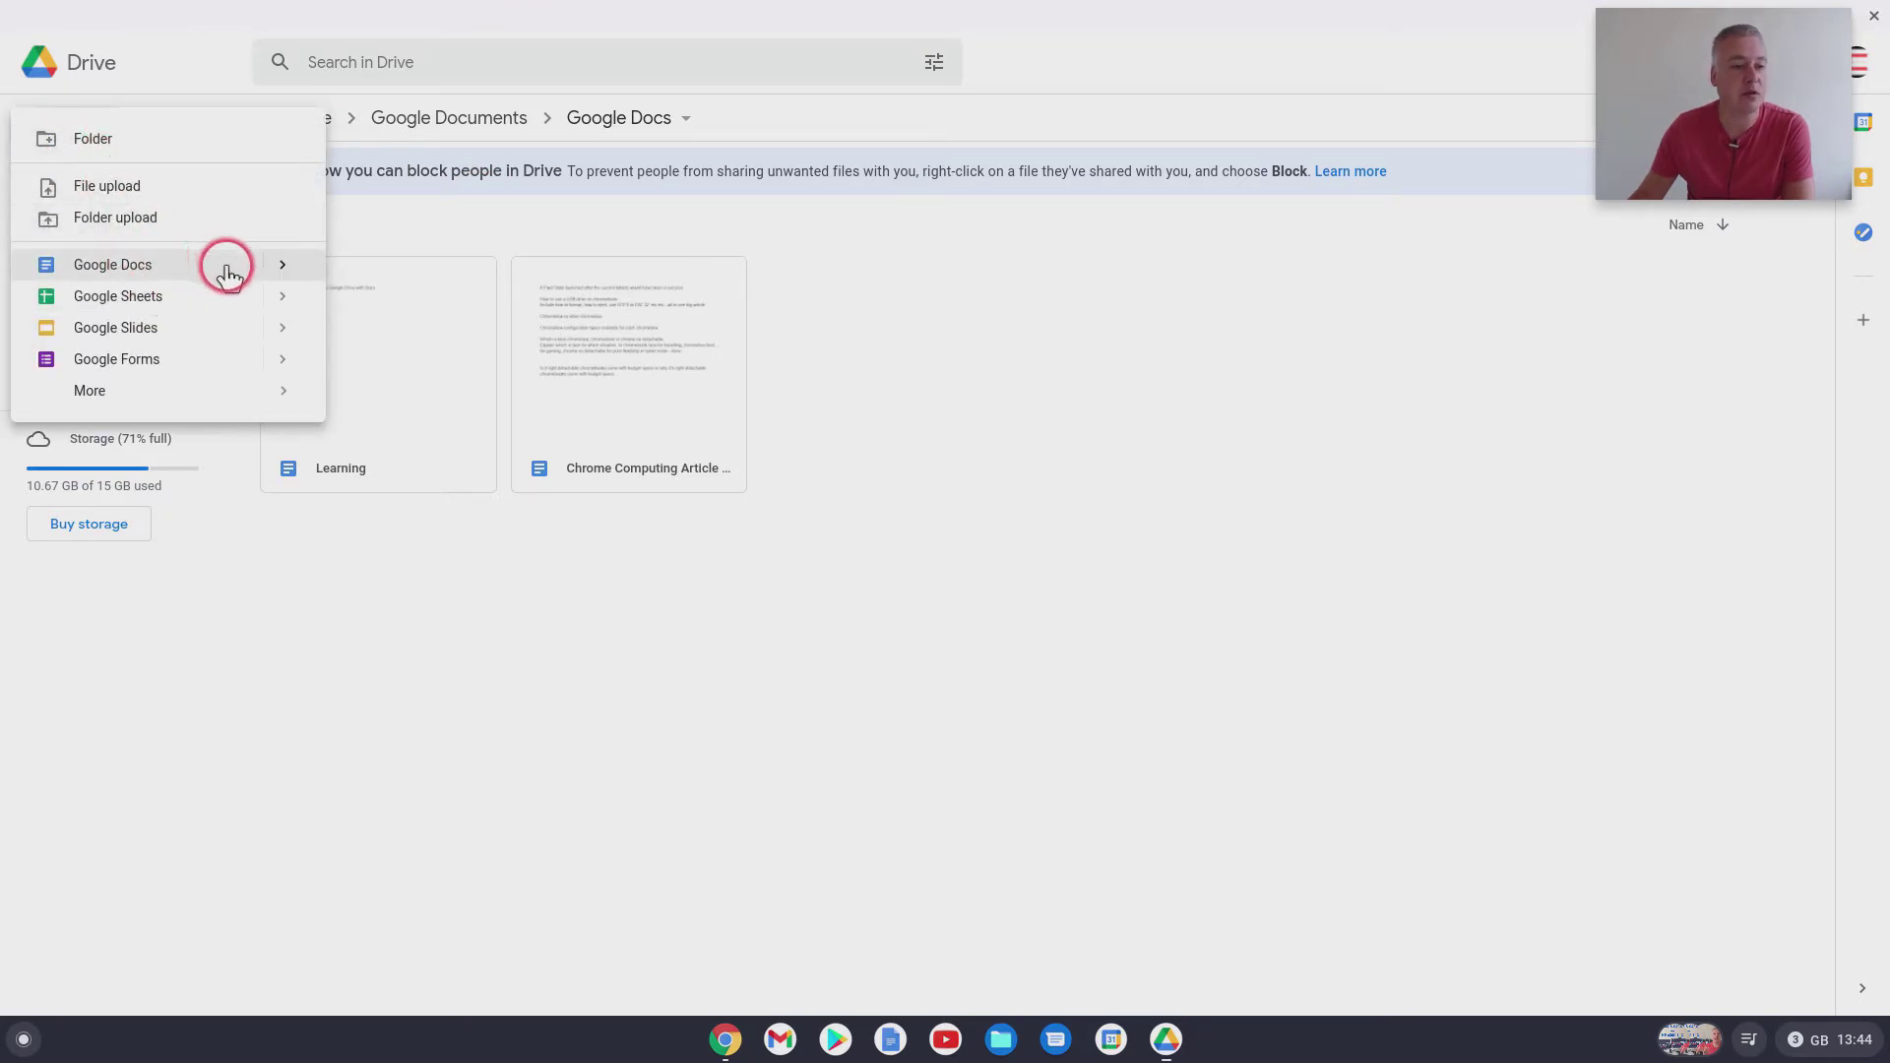
{"action": "left_click", "coordinate": [301, 271]}
{"action": "left_click", "coordinate": [381, 280]}
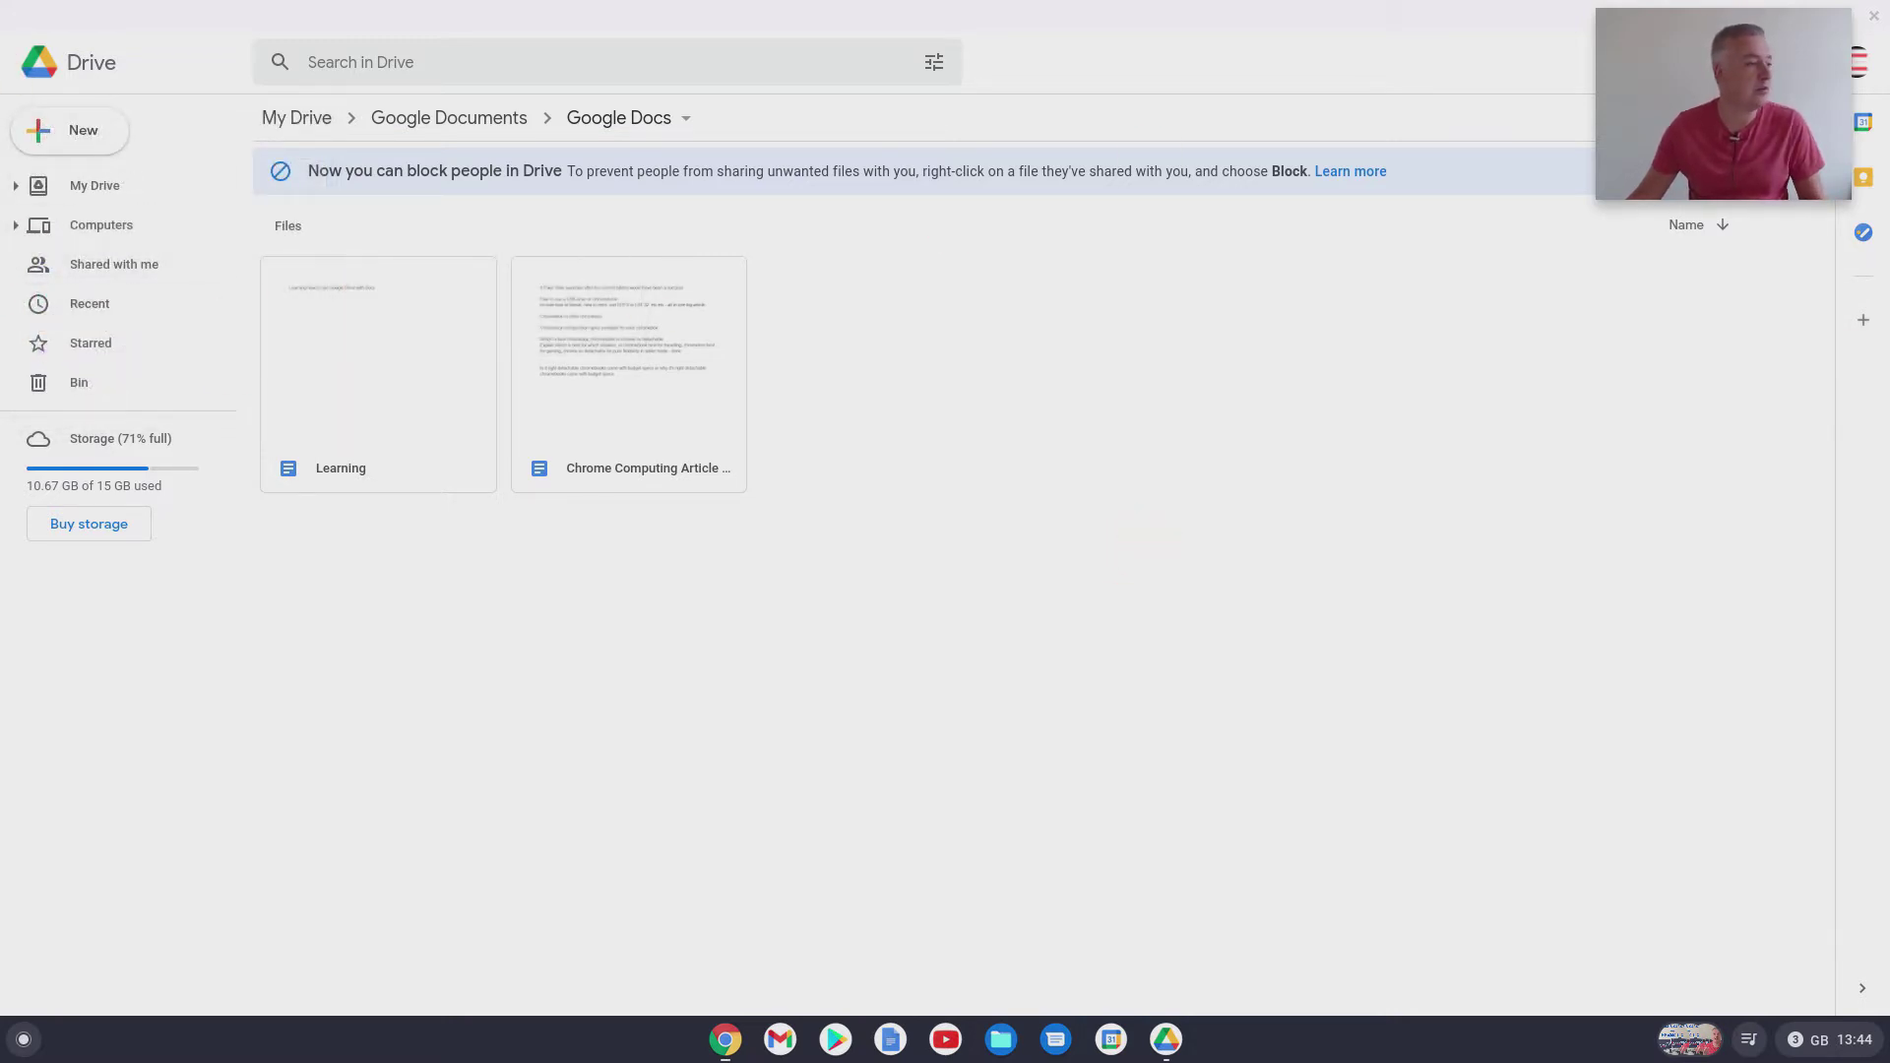
Step: Maximize the new untitled Google Doc's window
{"action": "left_click_drag", "start_coordinate": [1350, 258], "coordinate": [464, 12]}
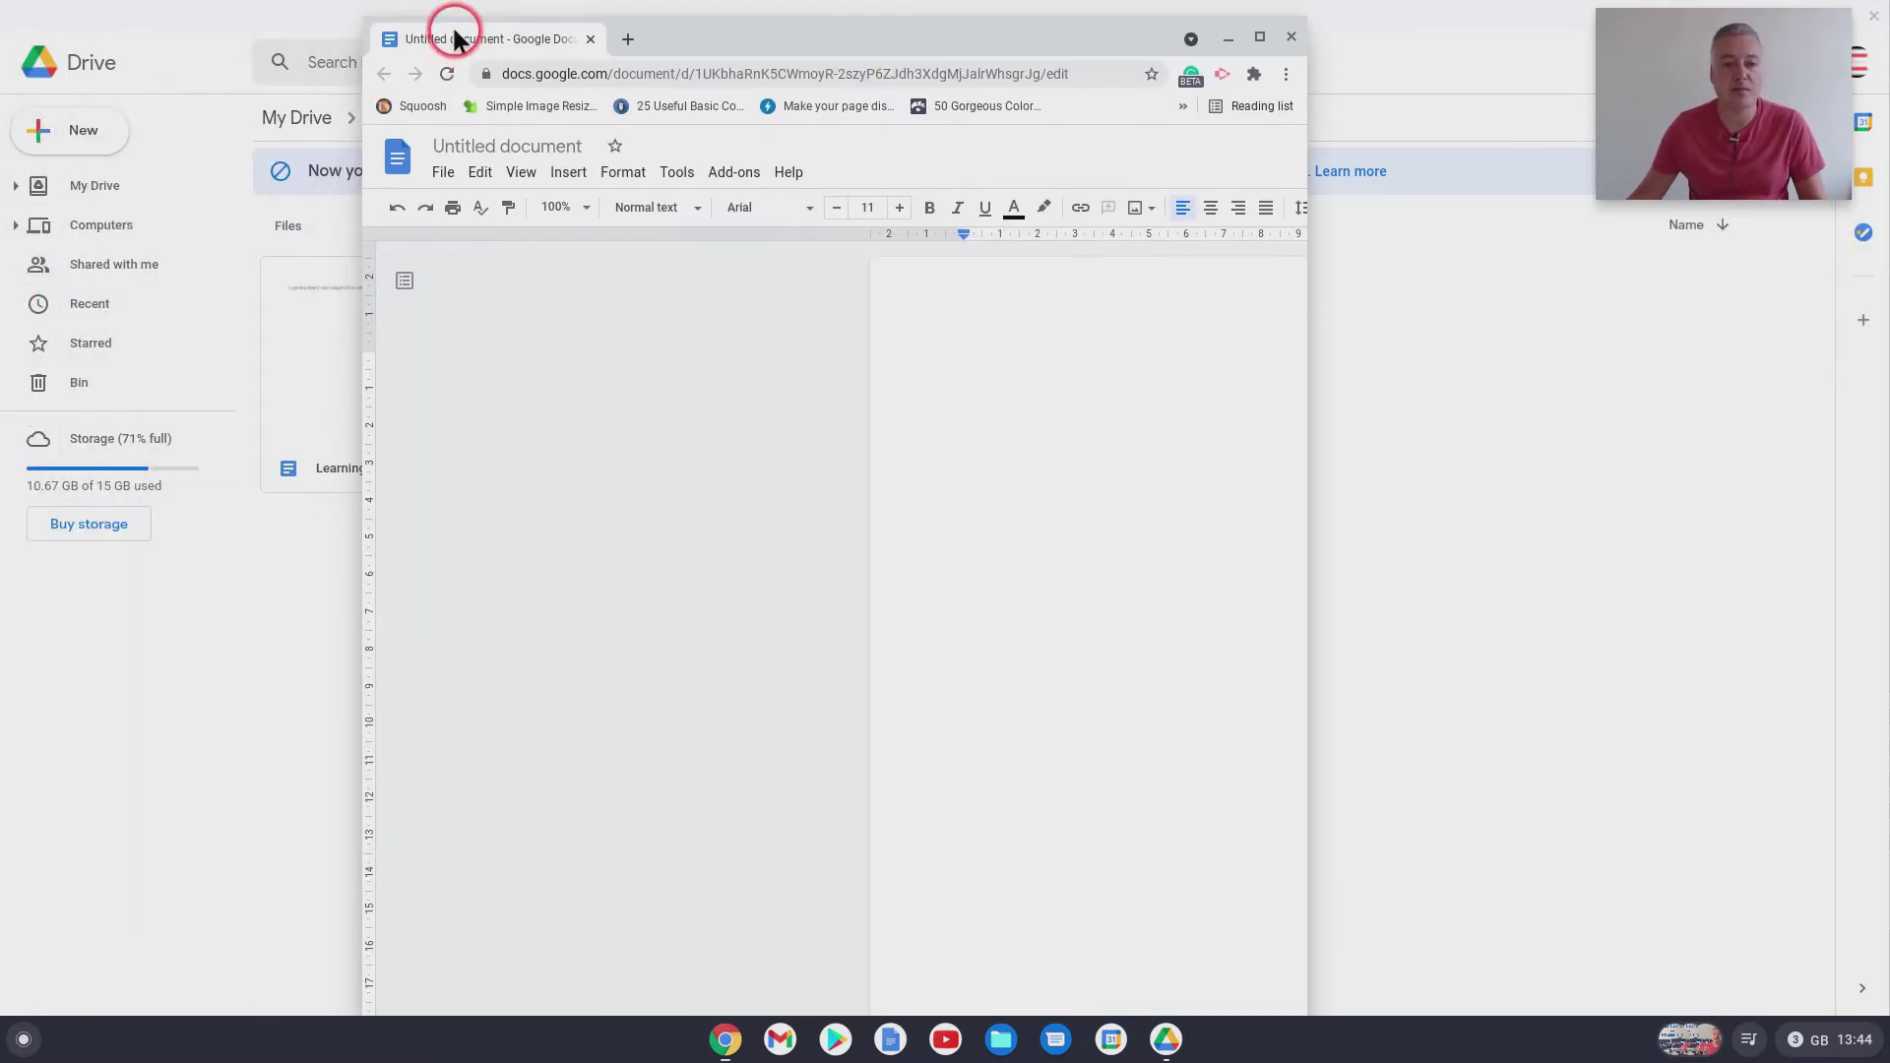
{"action": "type", "text": "H"}
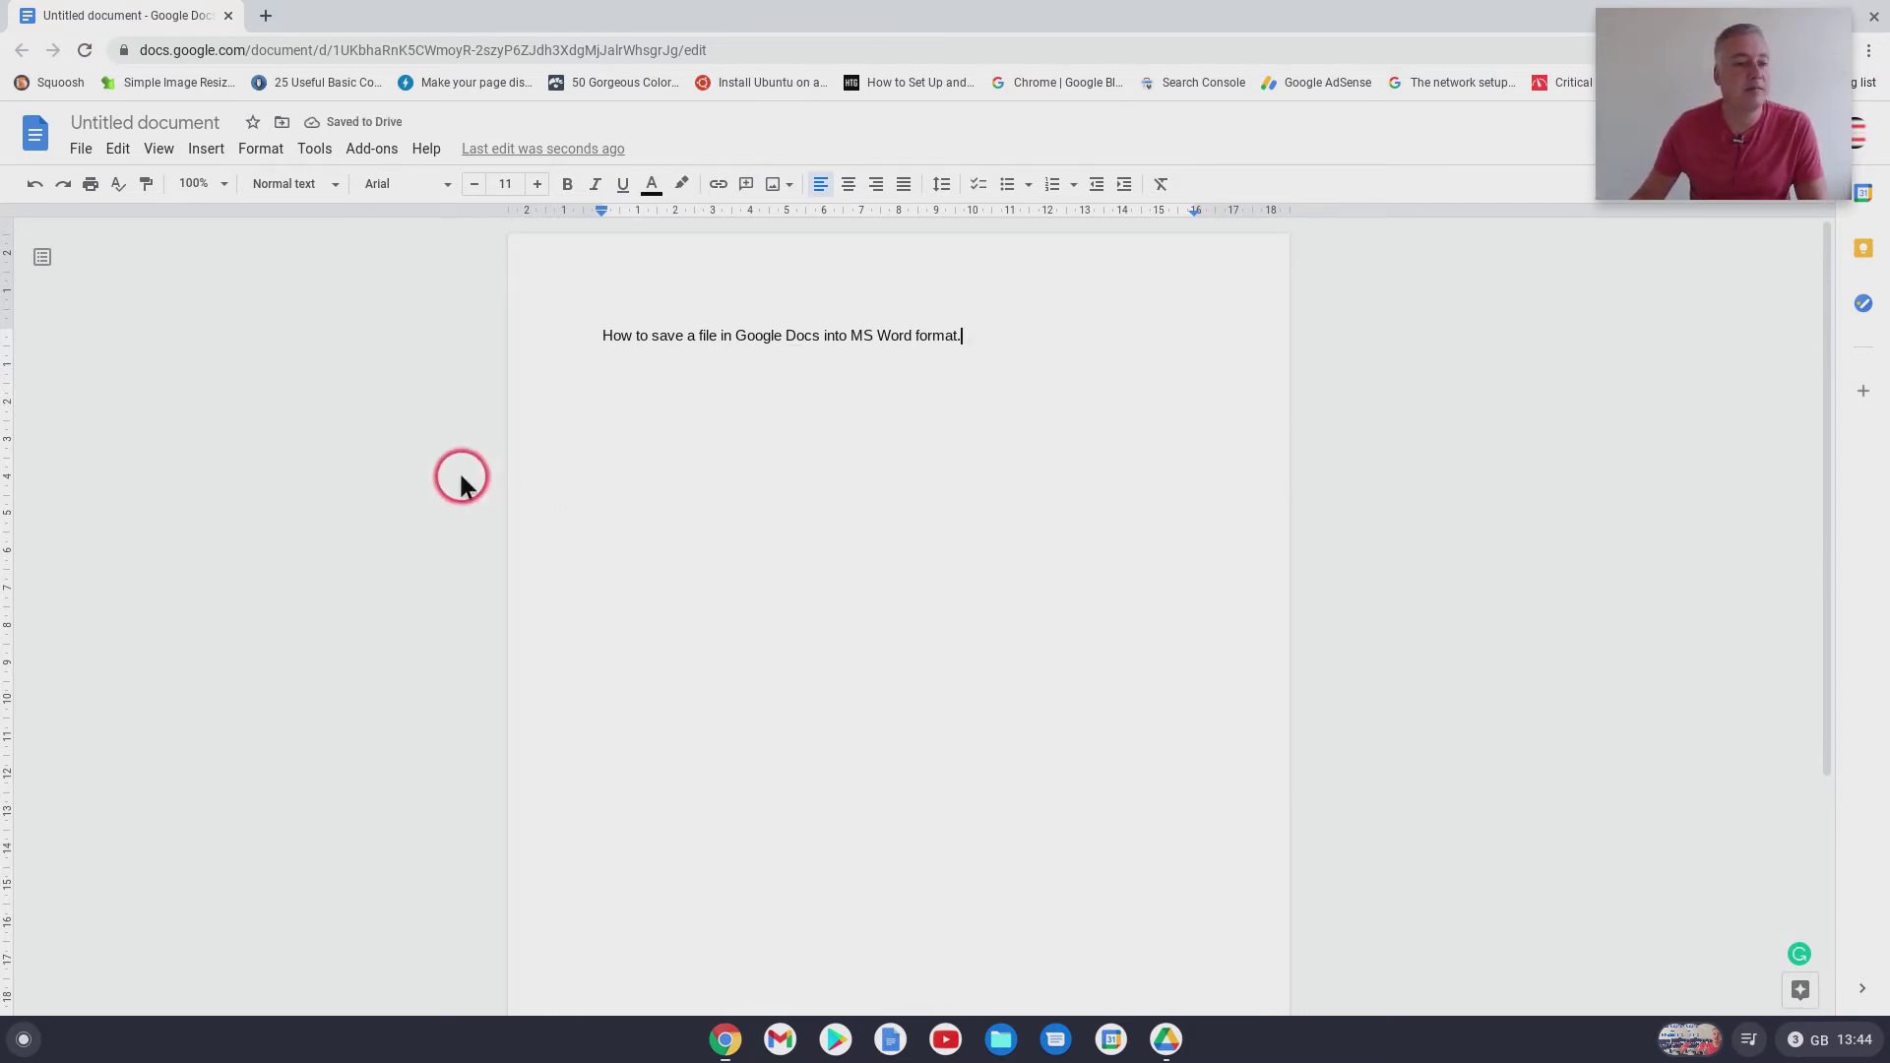
Step: Download the document as Microsoft Word (.docx), renamed CV.docx, into Downloads
{"action": "left_click", "coordinate": [80, 151]}
{"action": "mouse_move", "coordinate": [133, 376]}
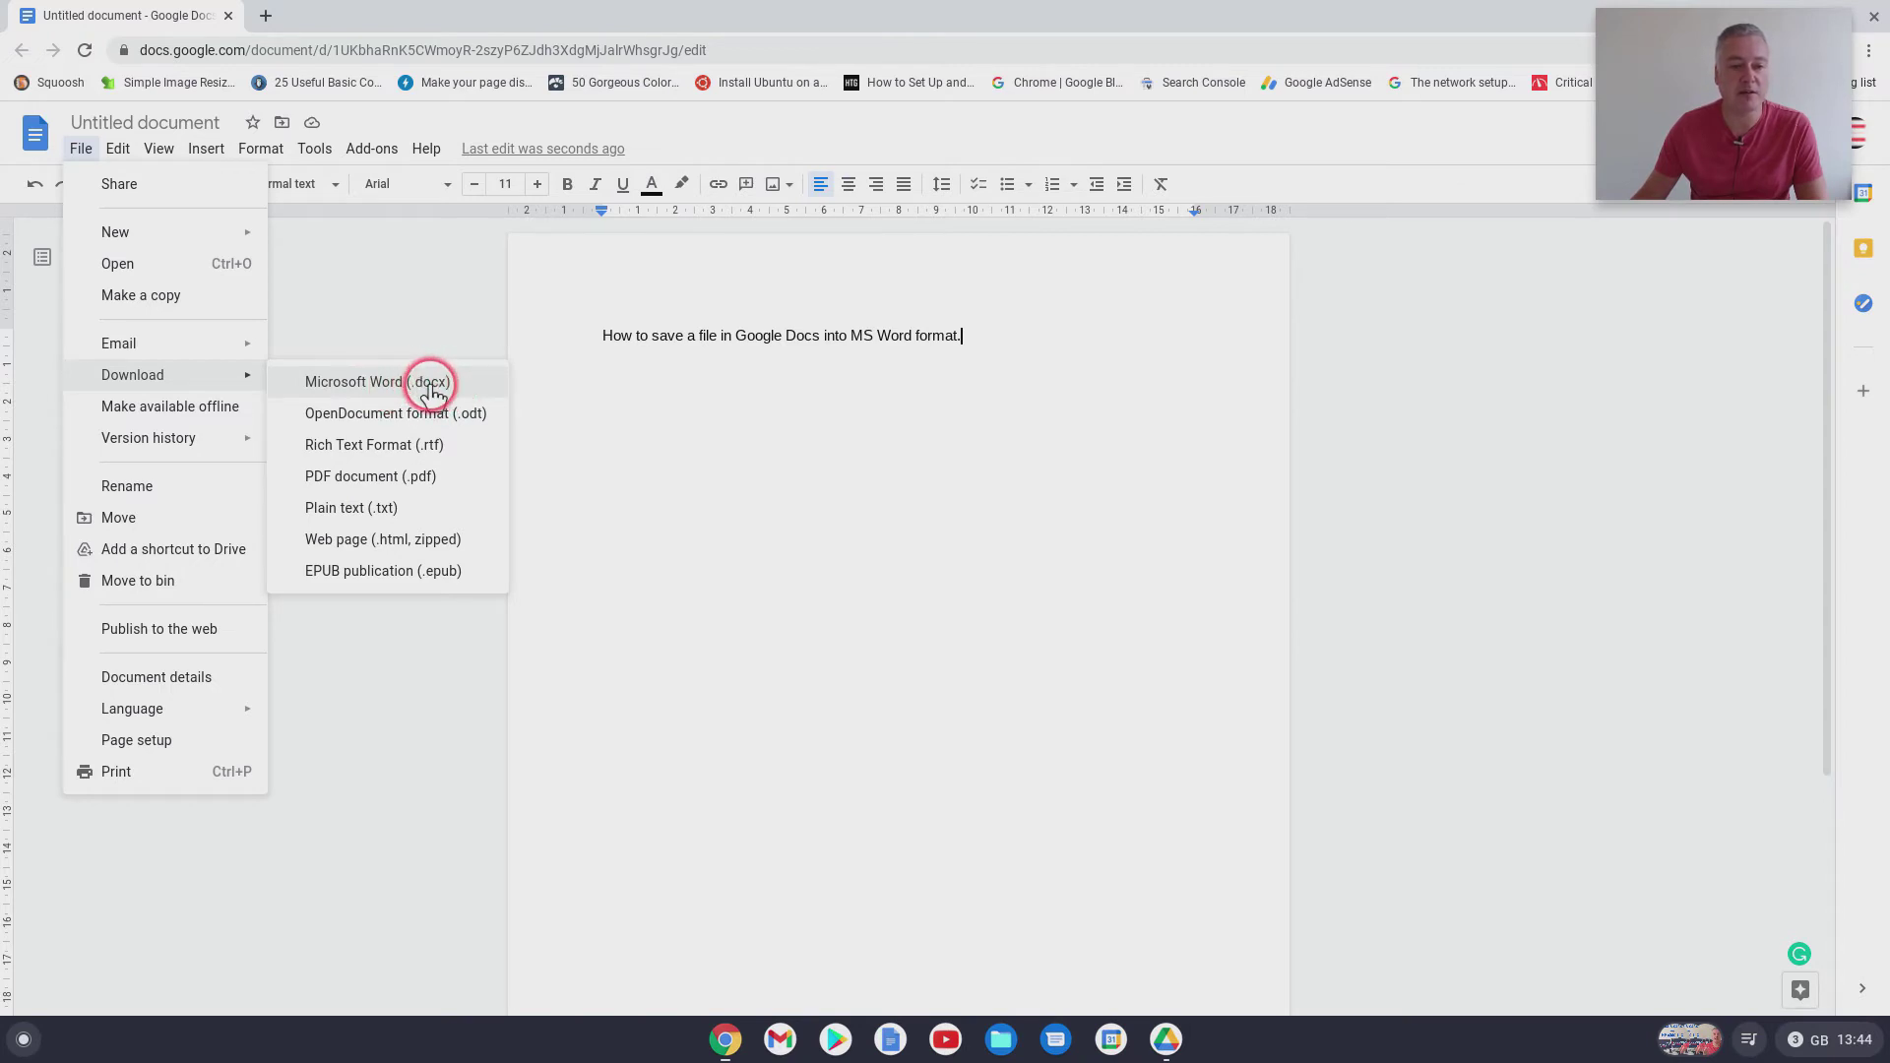
{"action": "left_click", "coordinate": [328, 387]}
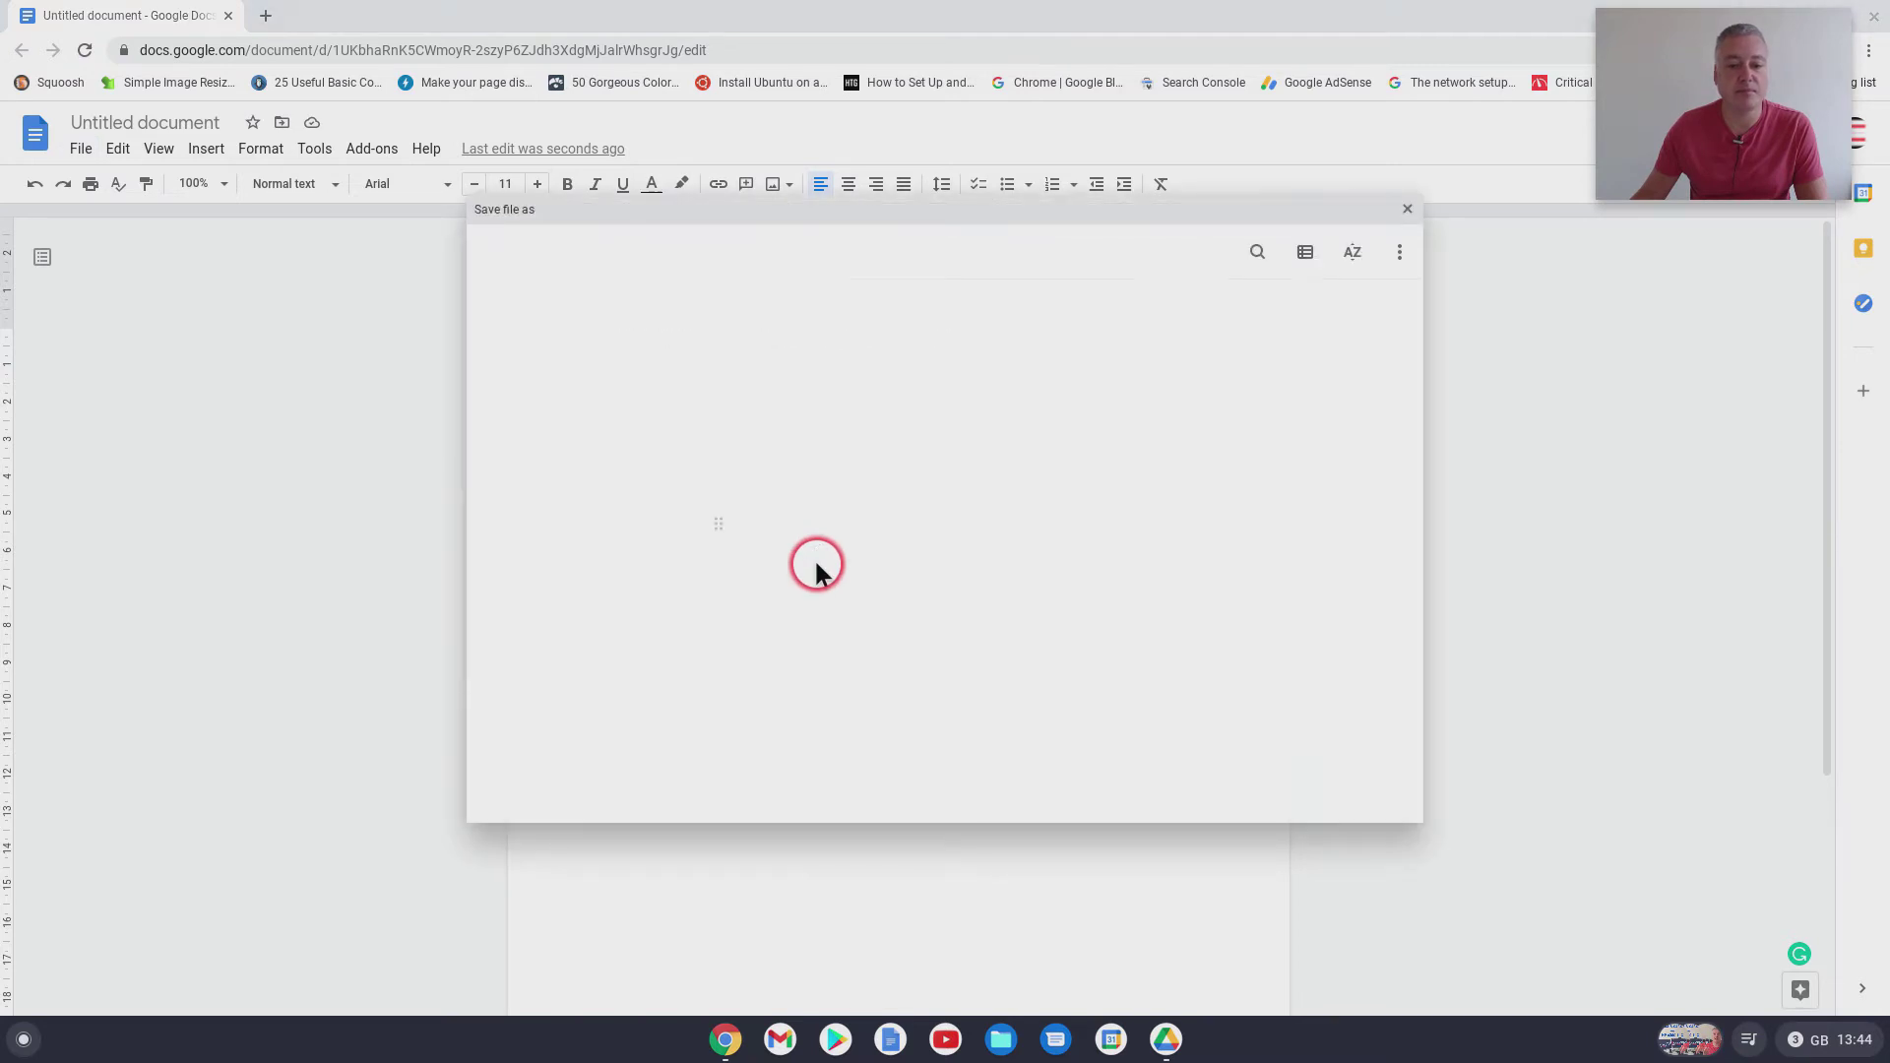
{"action": "left_click", "coordinate": [591, 331]}
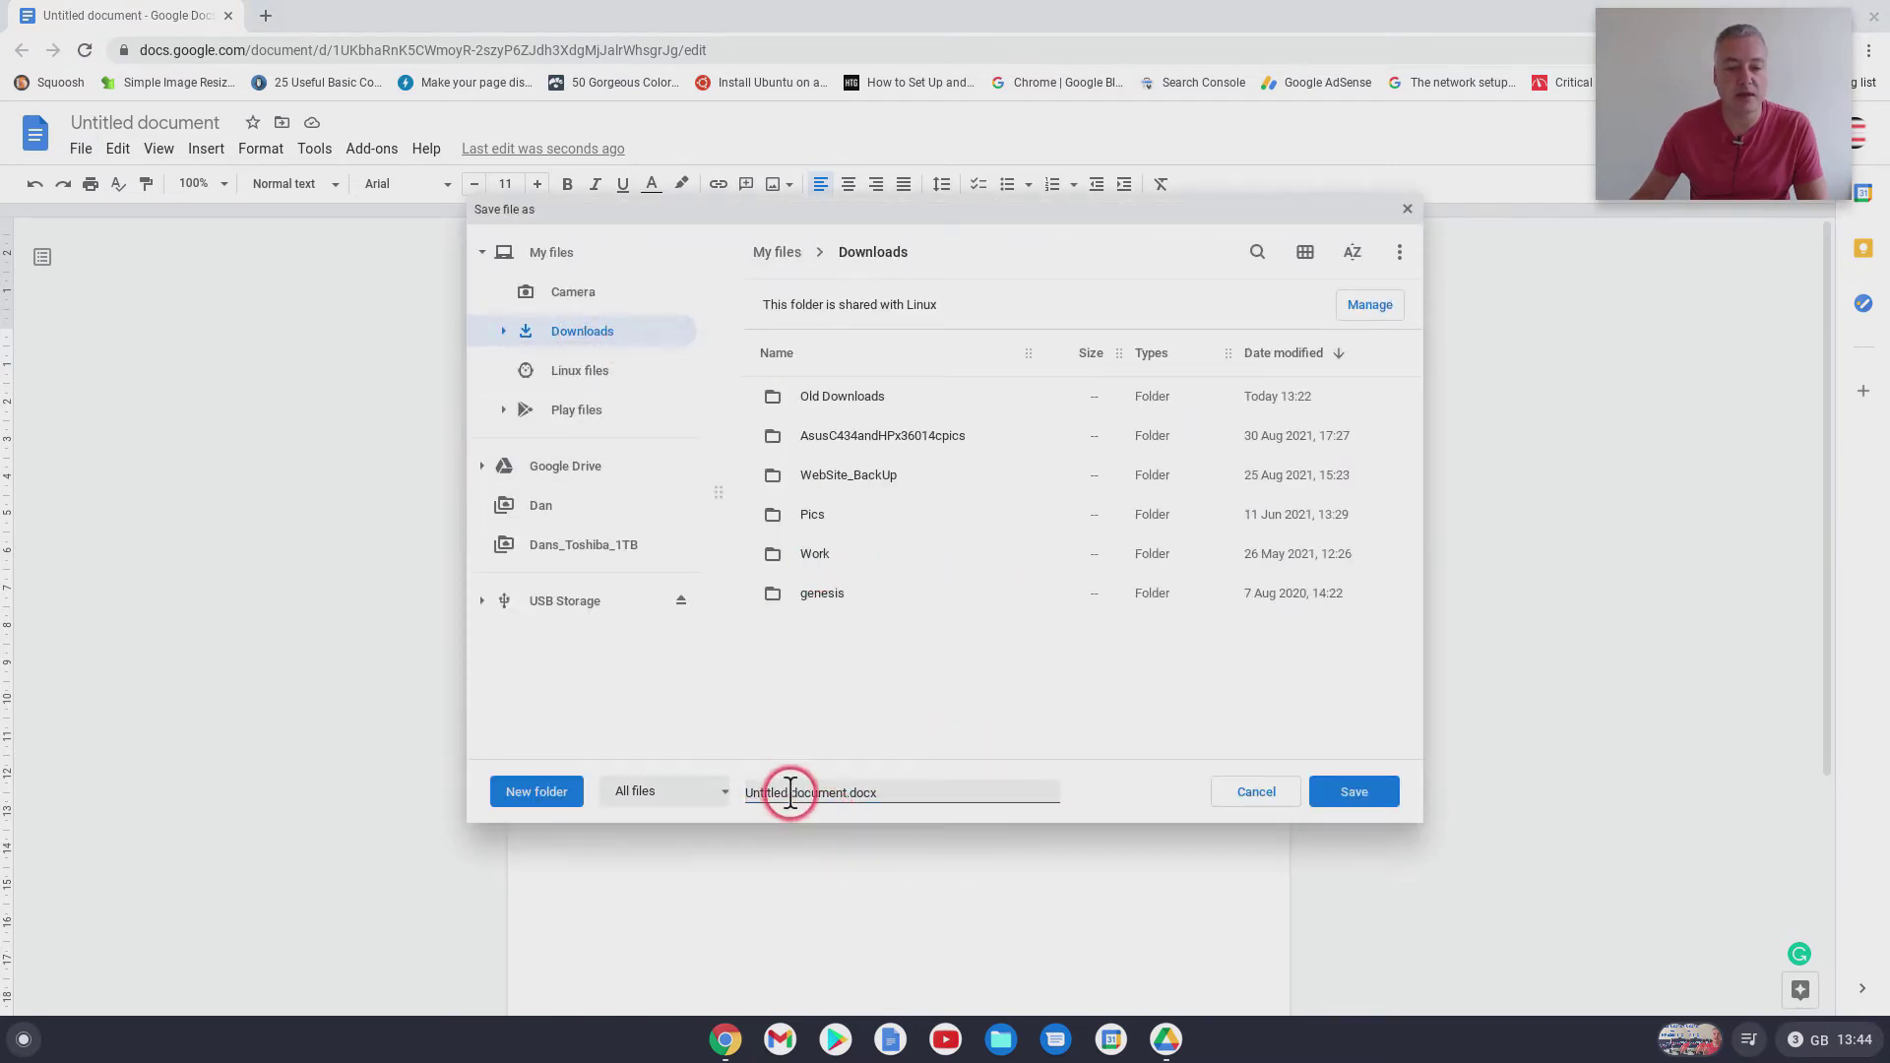
{"action": "left_click", "coordinate": [847, 793]}
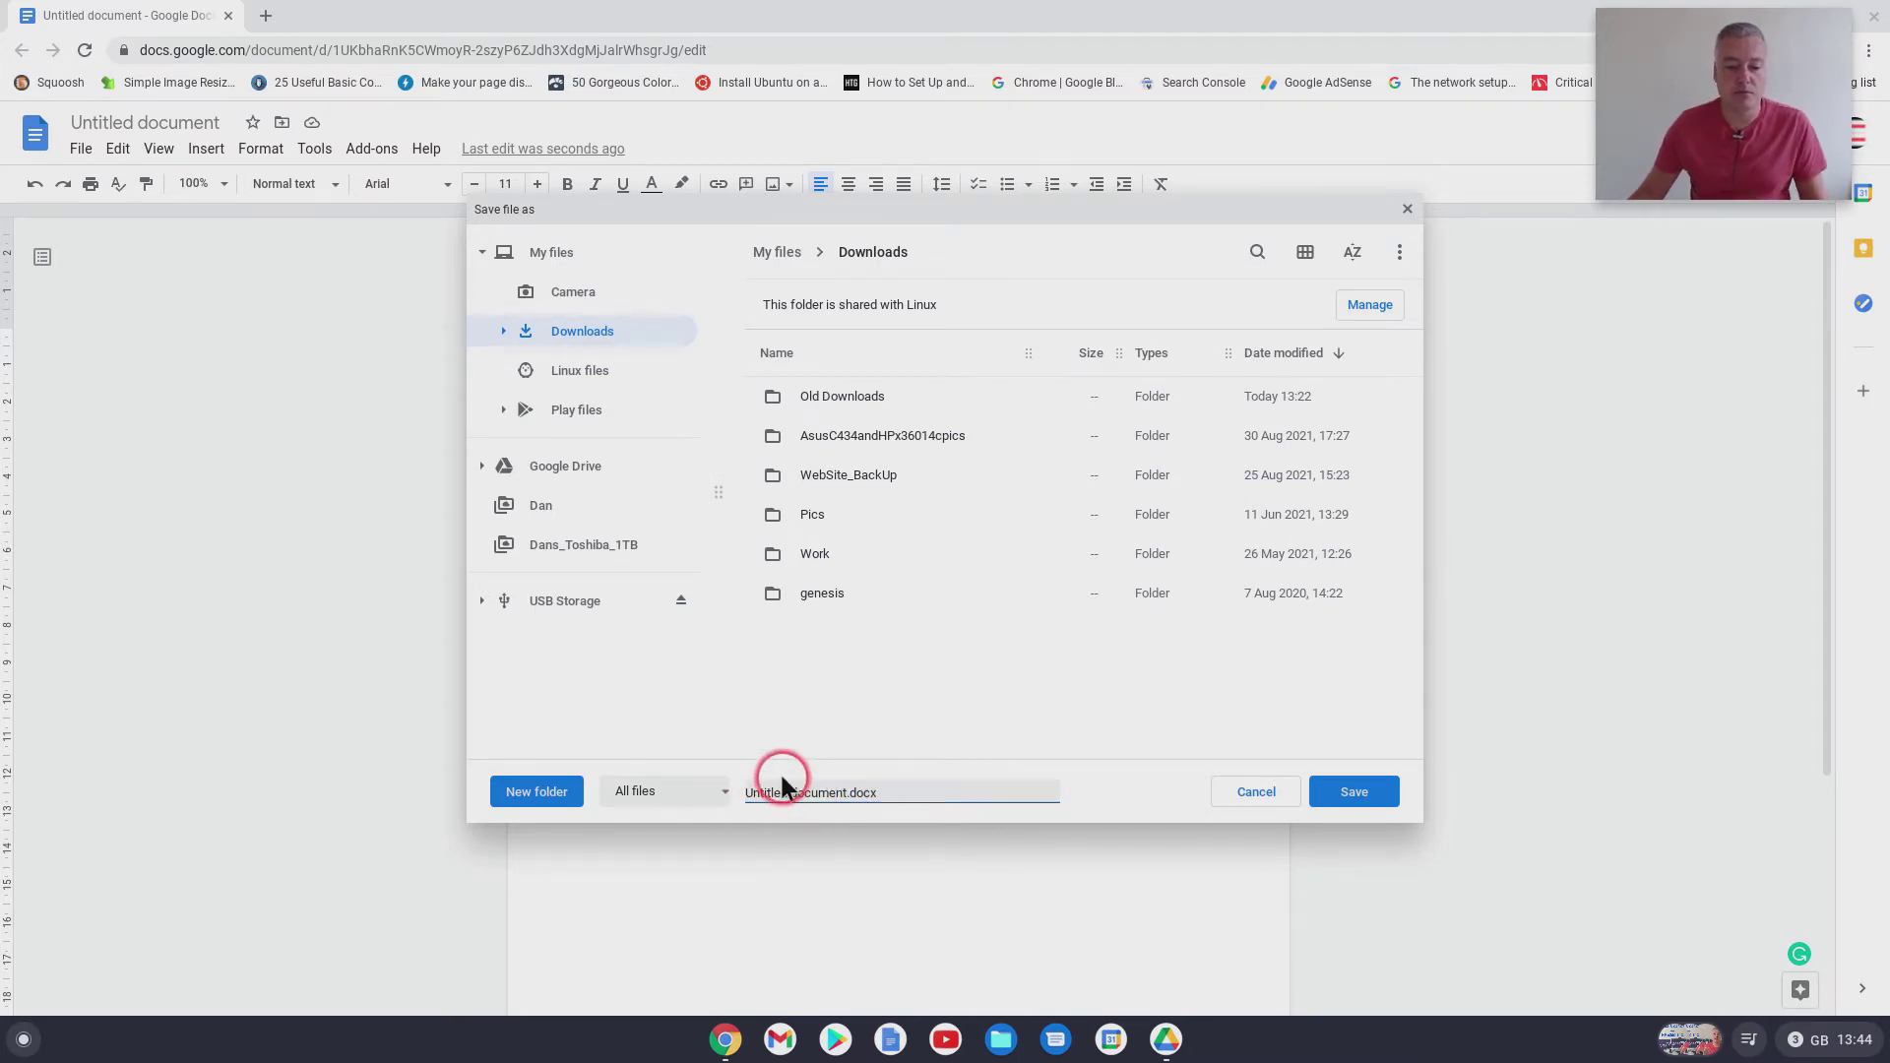
{"action": "left_click", "coordinate": [802, 792]}
{"action": "type", "text": "CV"}
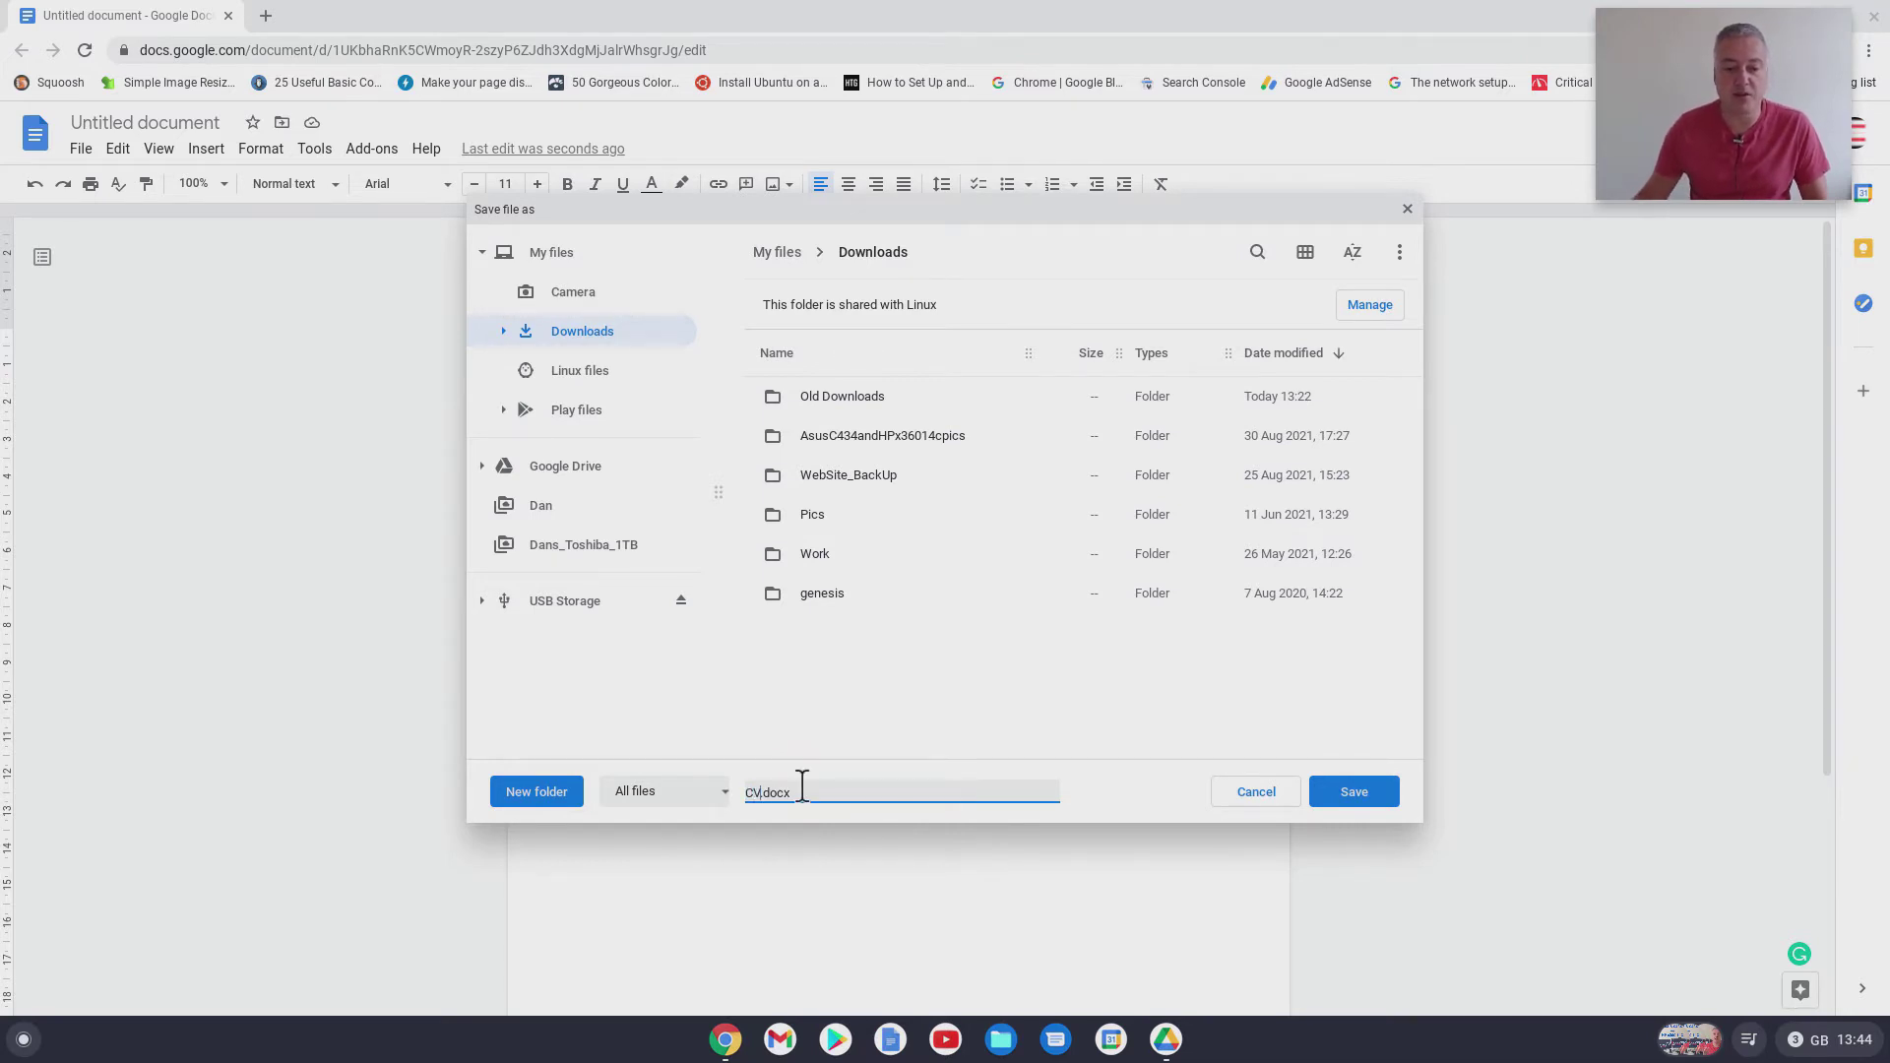
{"action": "left_click", "coordinate": [1371, 793]}
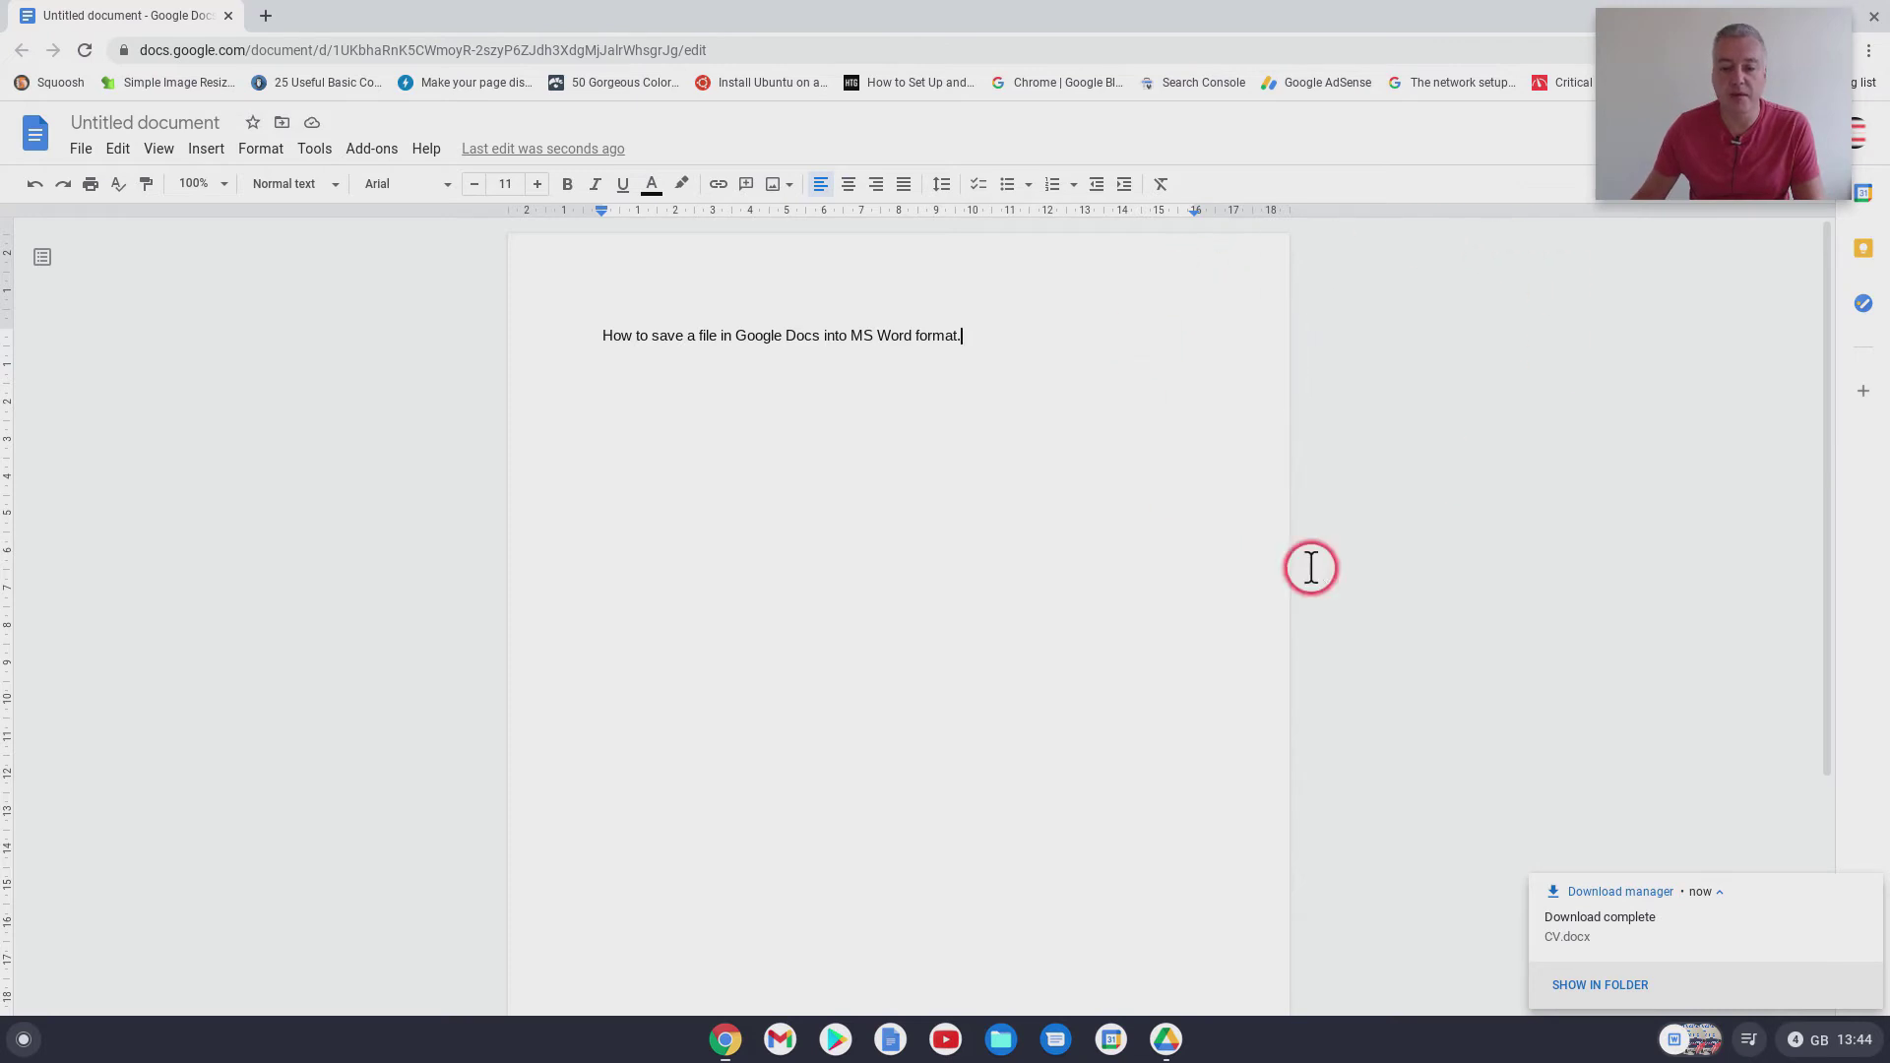
Step: Show CV.docx in the Files app's Downloads folder and close its Chrome preview
{"action": "left_click", "coordinate": [1002, 1040]}
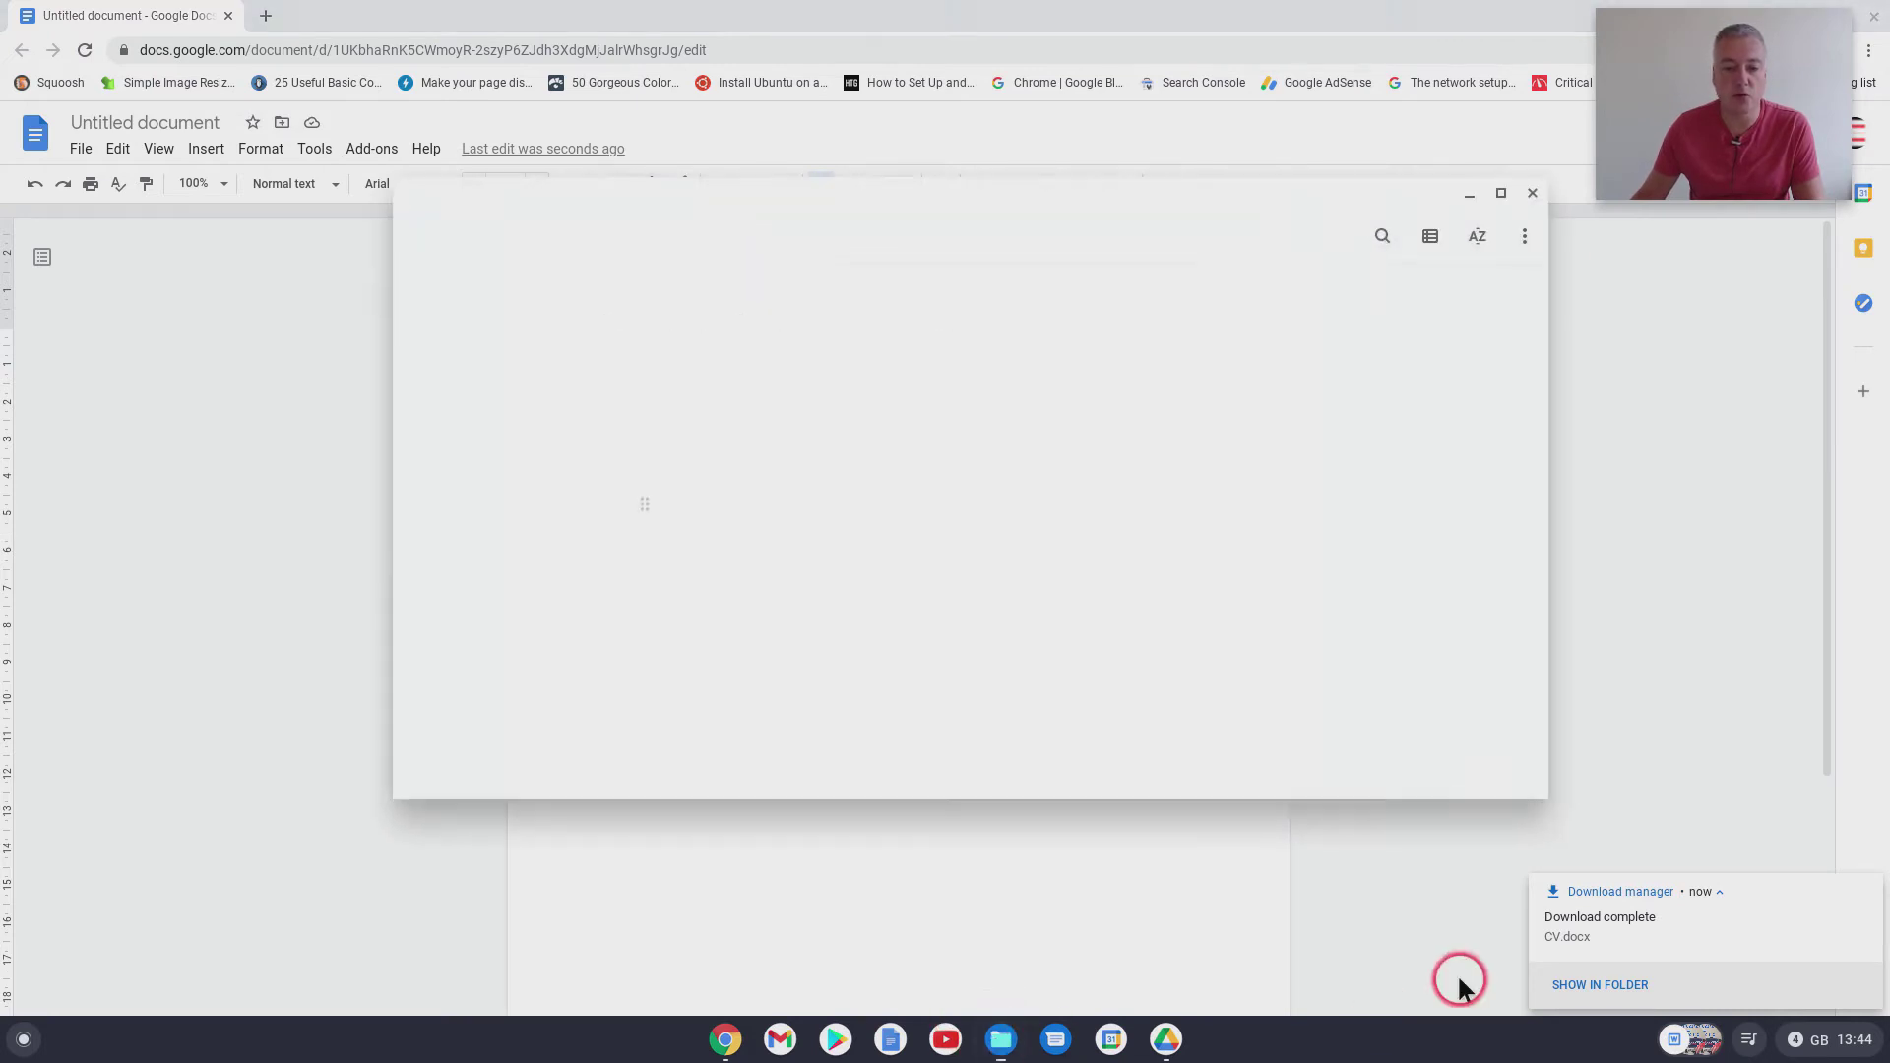
{"action": "double_click", "coordinate": [758, 335]}
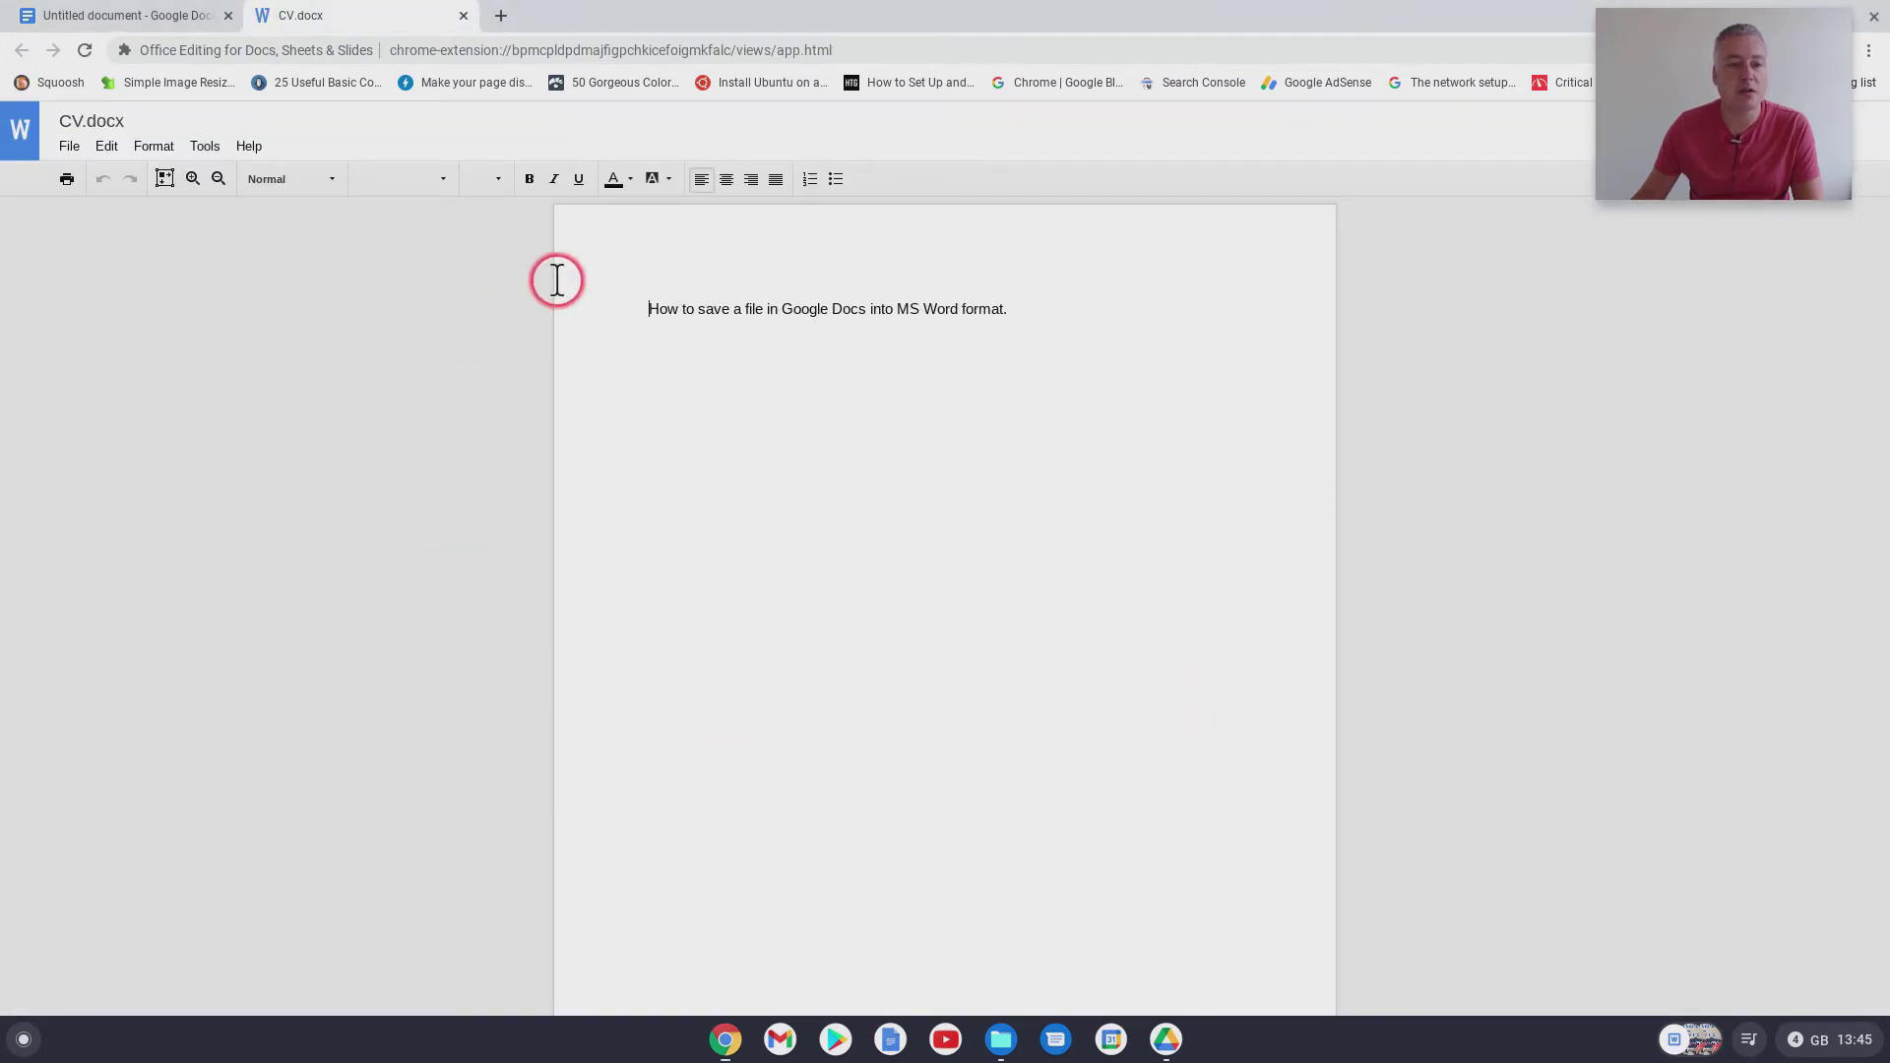
{"action": "left_click", "coordinate": [71, 150]}
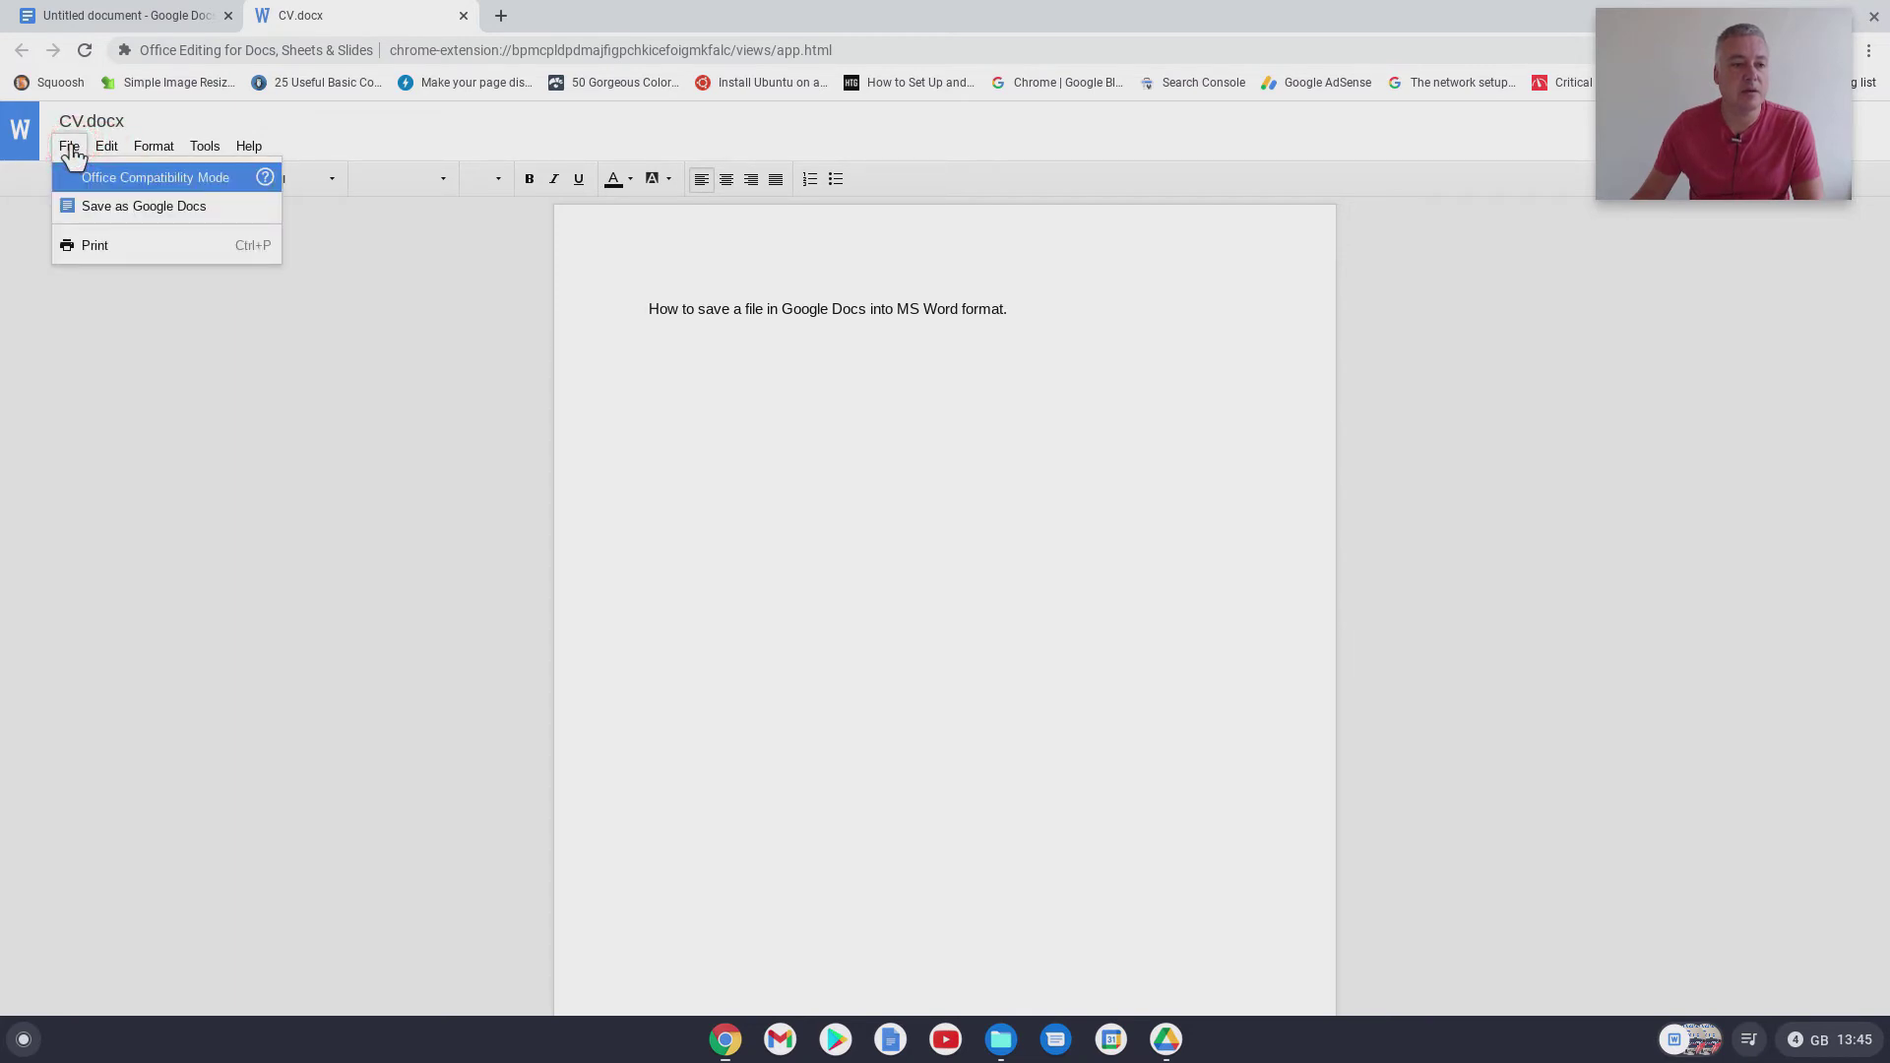
{"action": "left_click", "coordinate": [71, 150]}
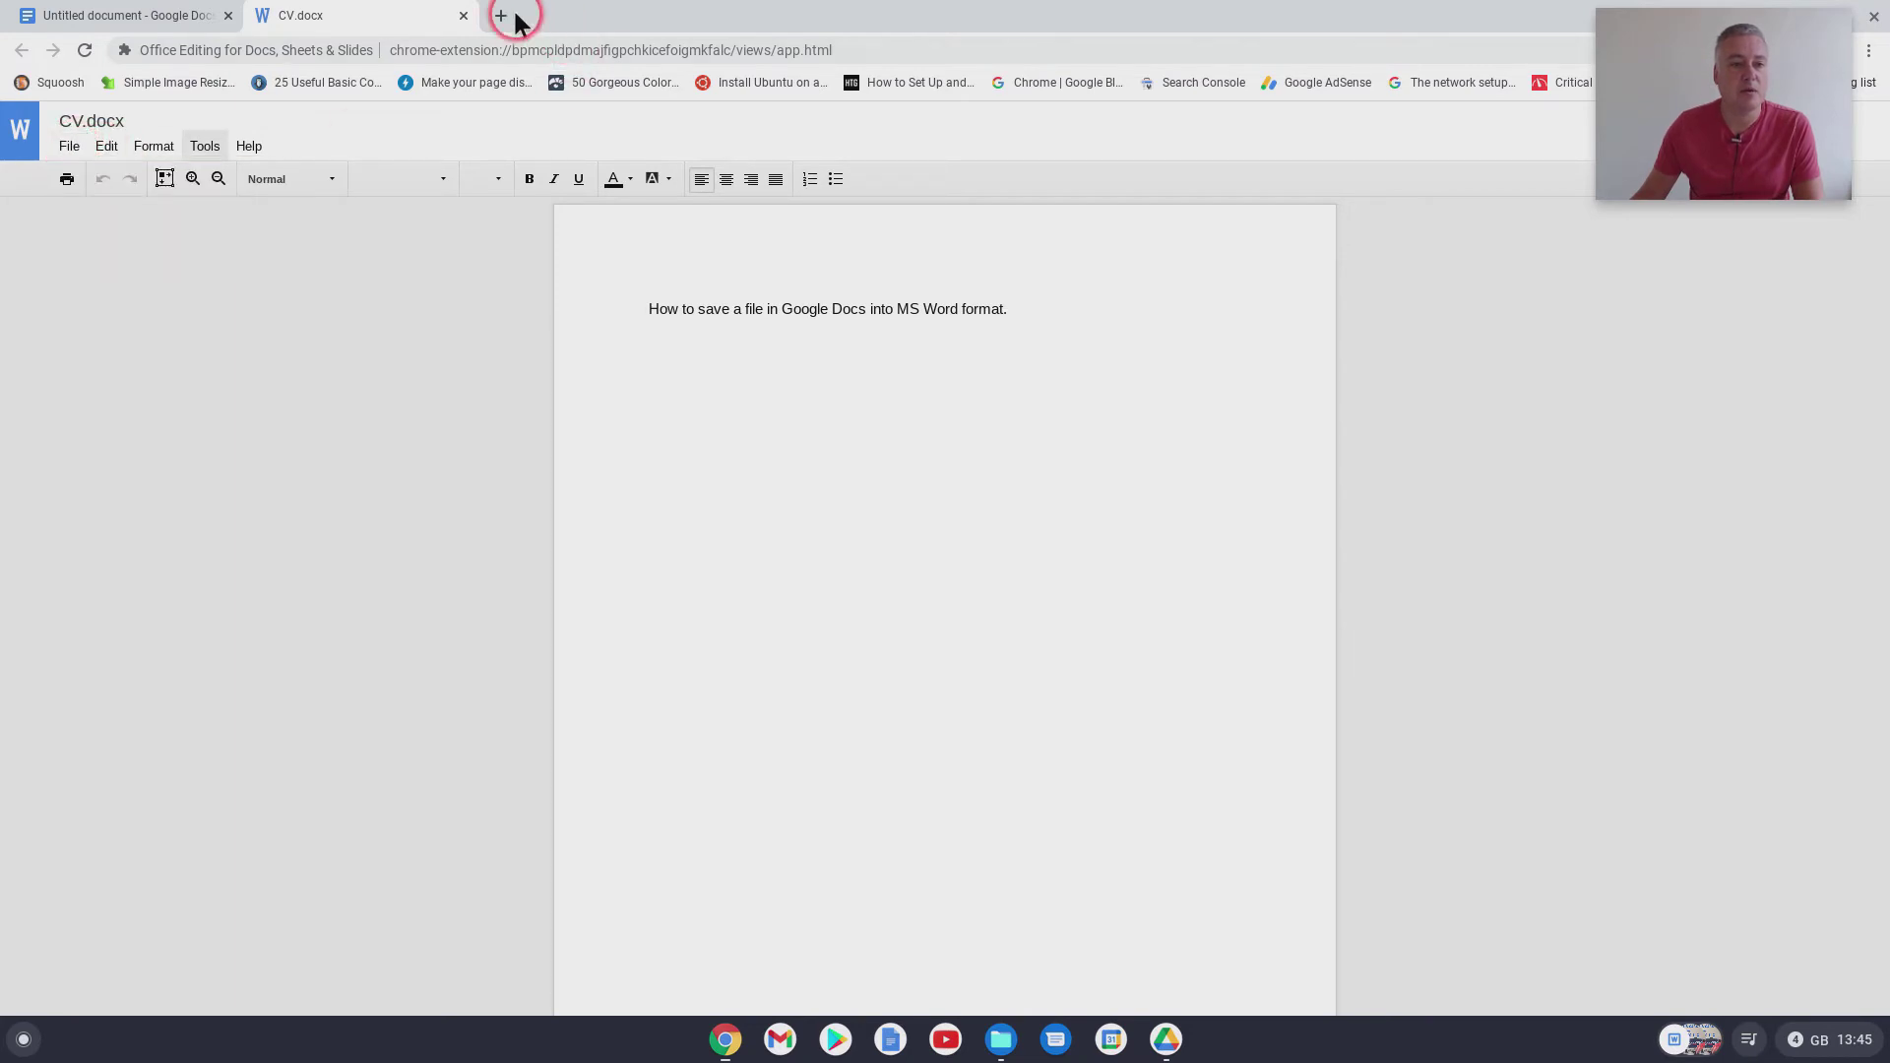
{"action": "left_click", "coordinate": [463, 16]}
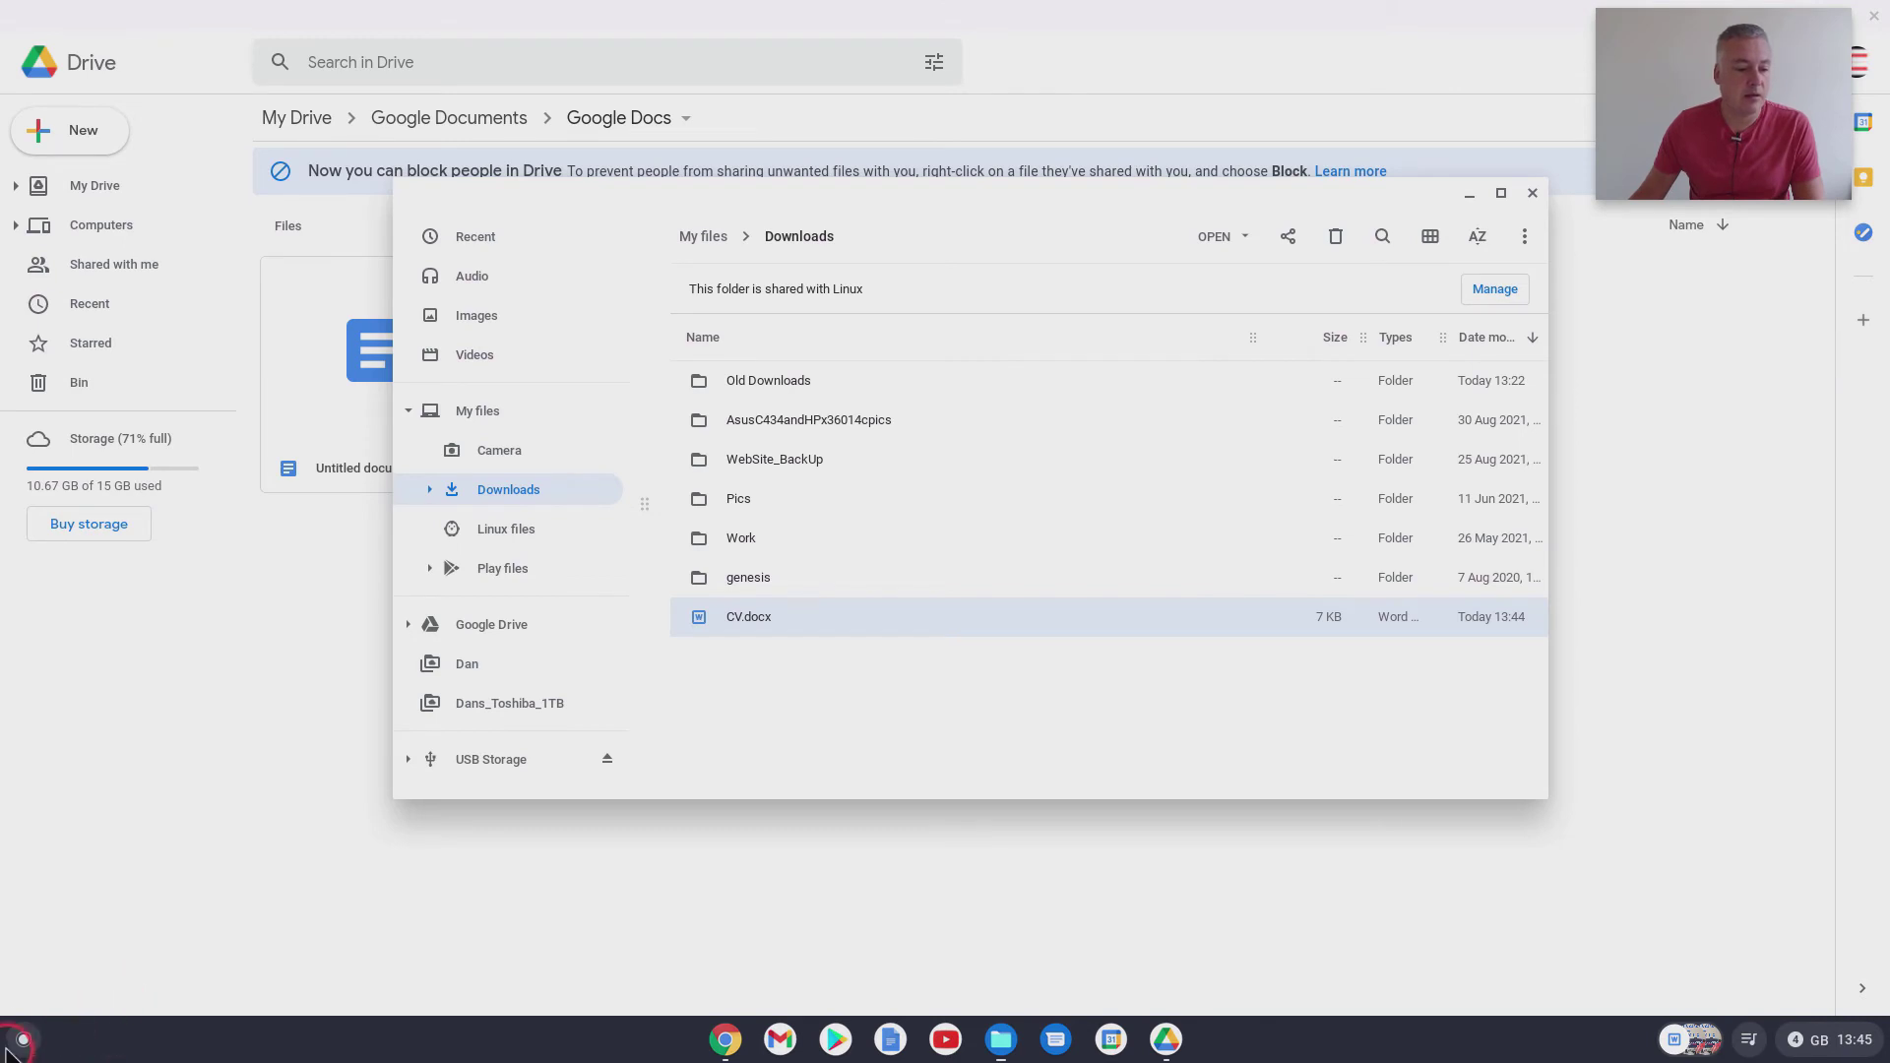
Step: Launch Word from the expanded ChromeOS launcher's all-apps view
{"action": "left_click", "coordinate": [25, 1039]}
{"action": "left_click", "coordinate": [946, 831]}
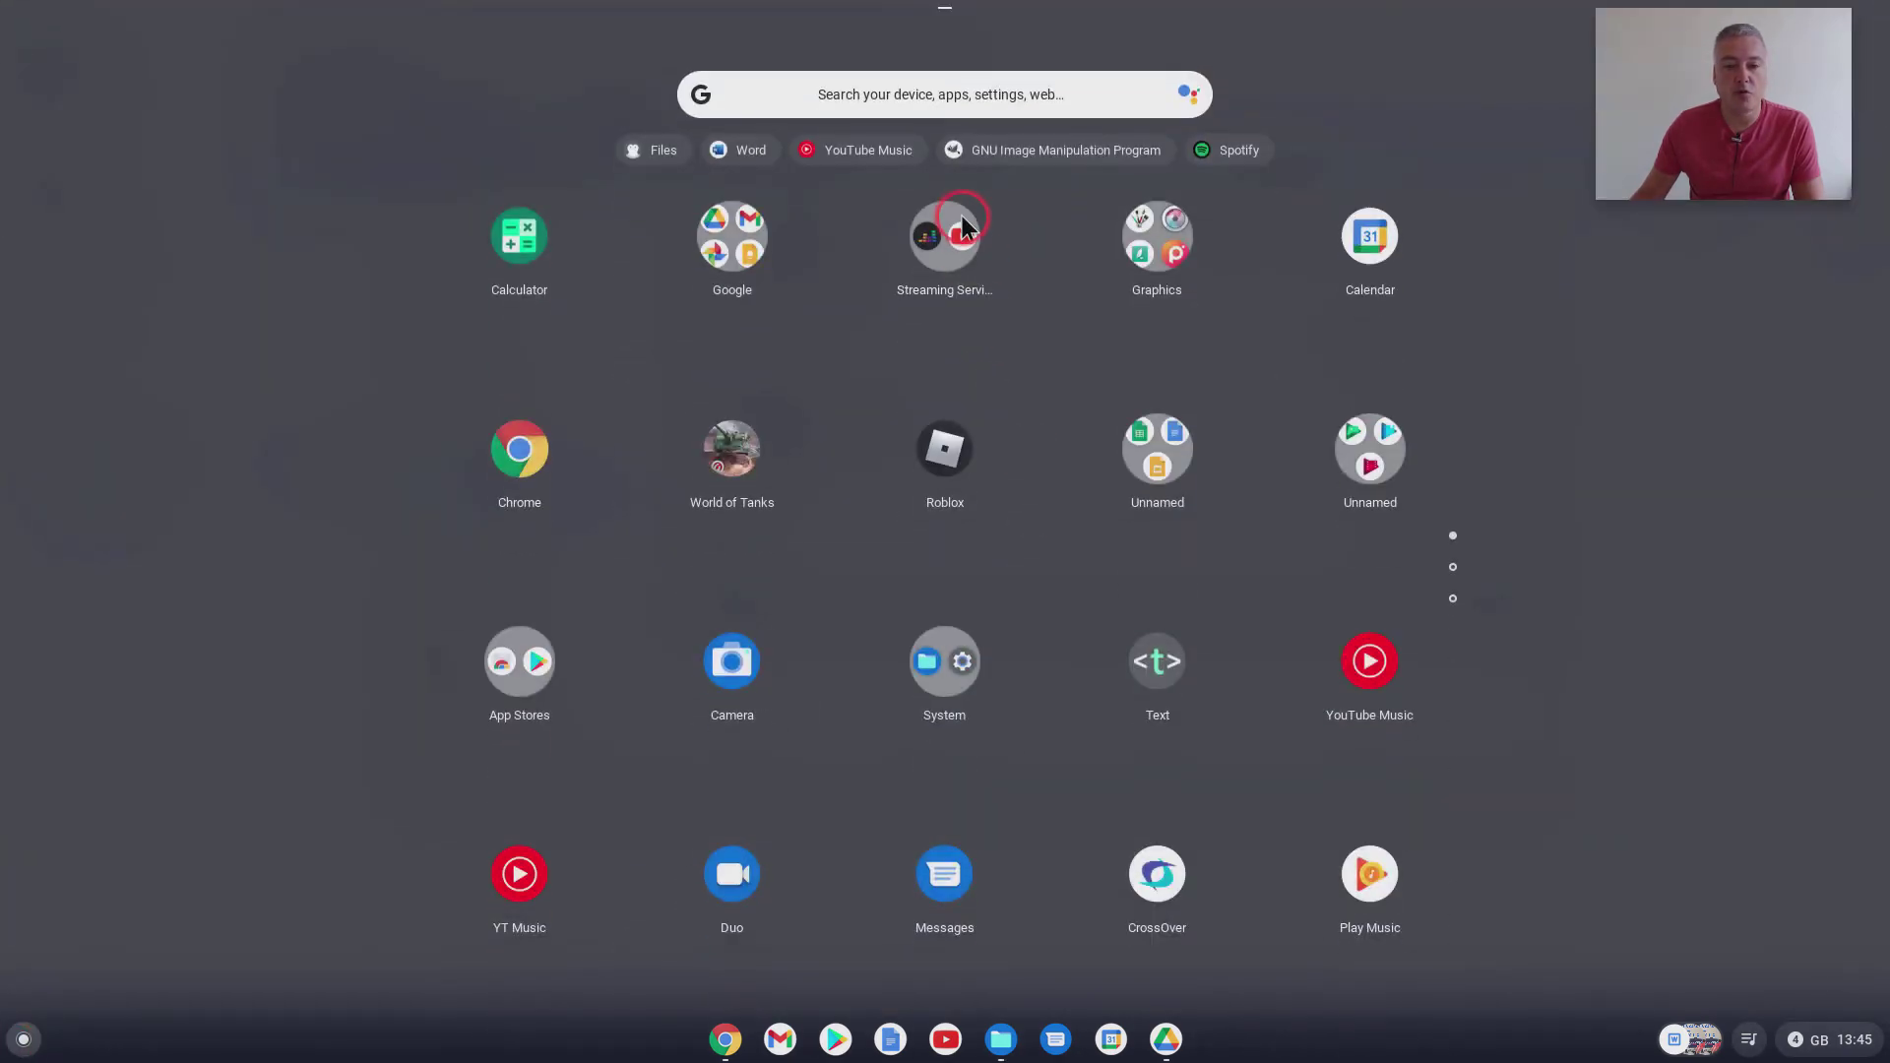
{"action": "scroll", "coordinate": [893, 727], "scroll_direction": "down", "scroll_amount": 2}
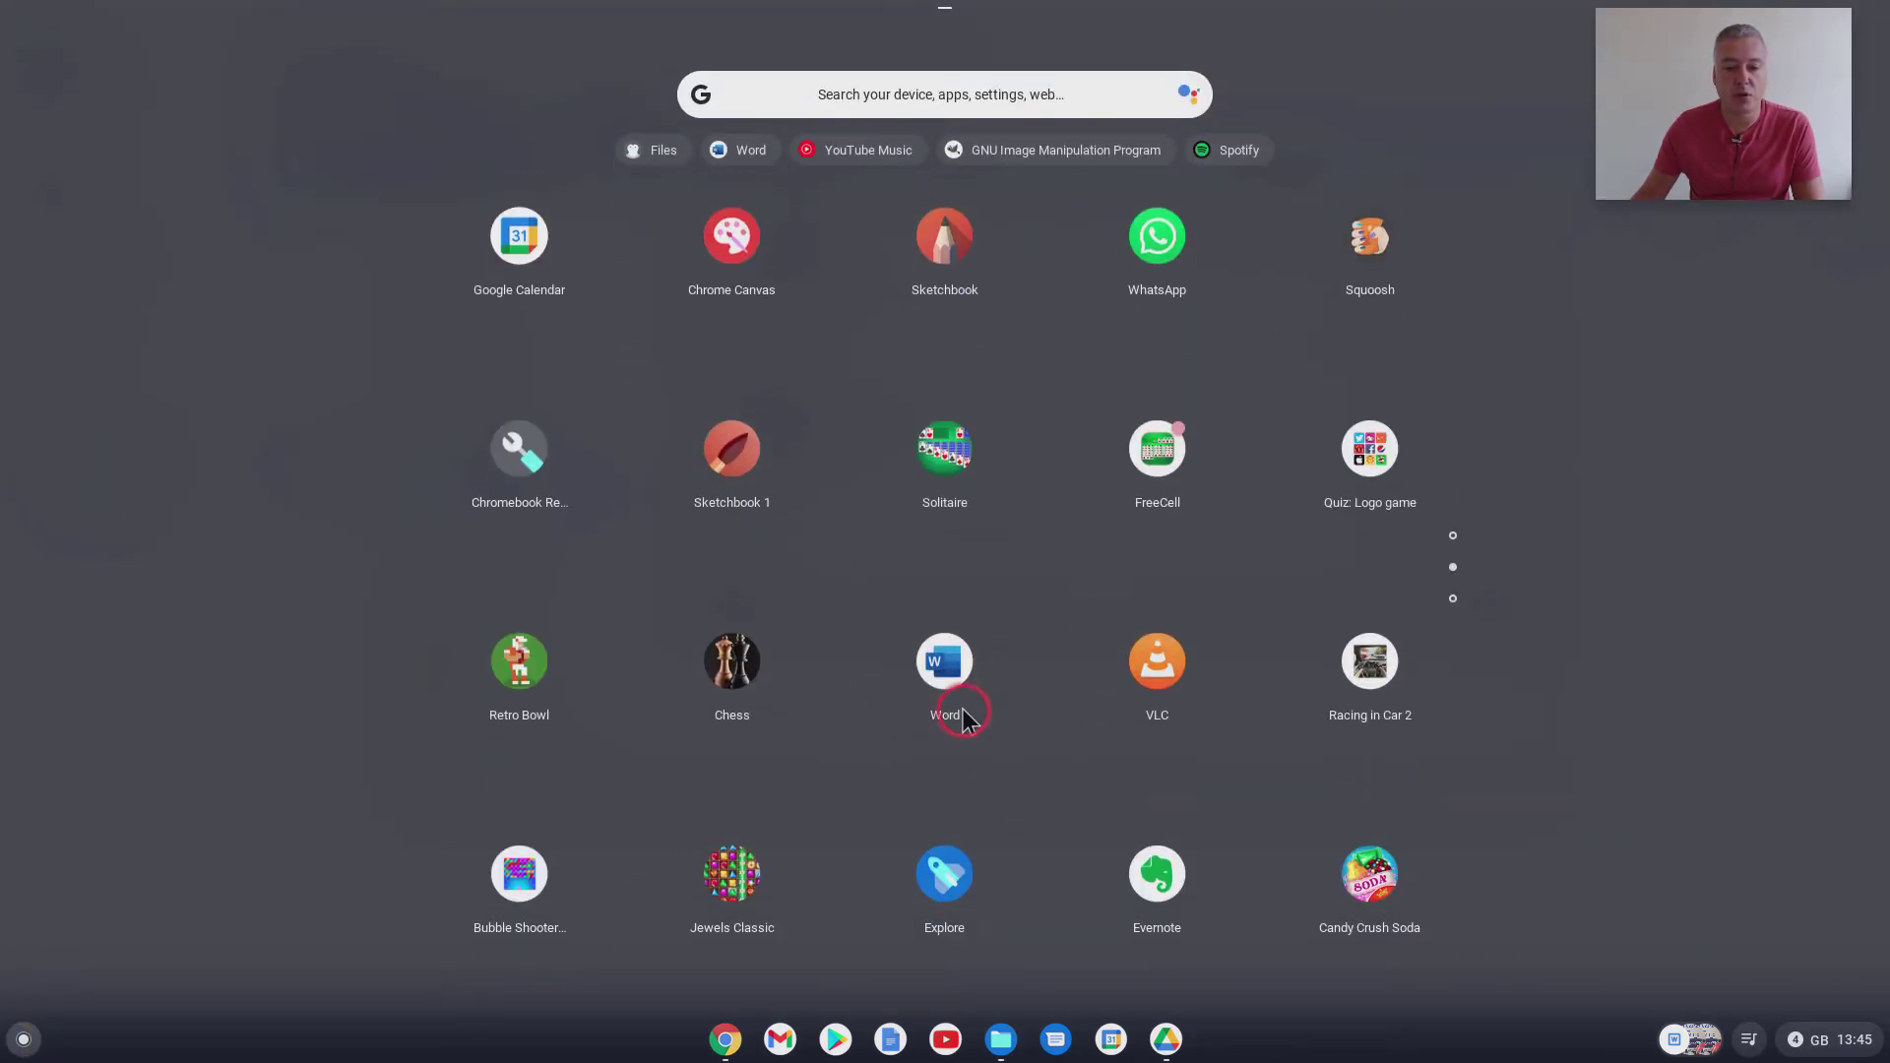
{"action": "left_click", "coordinate": [945, 662]}
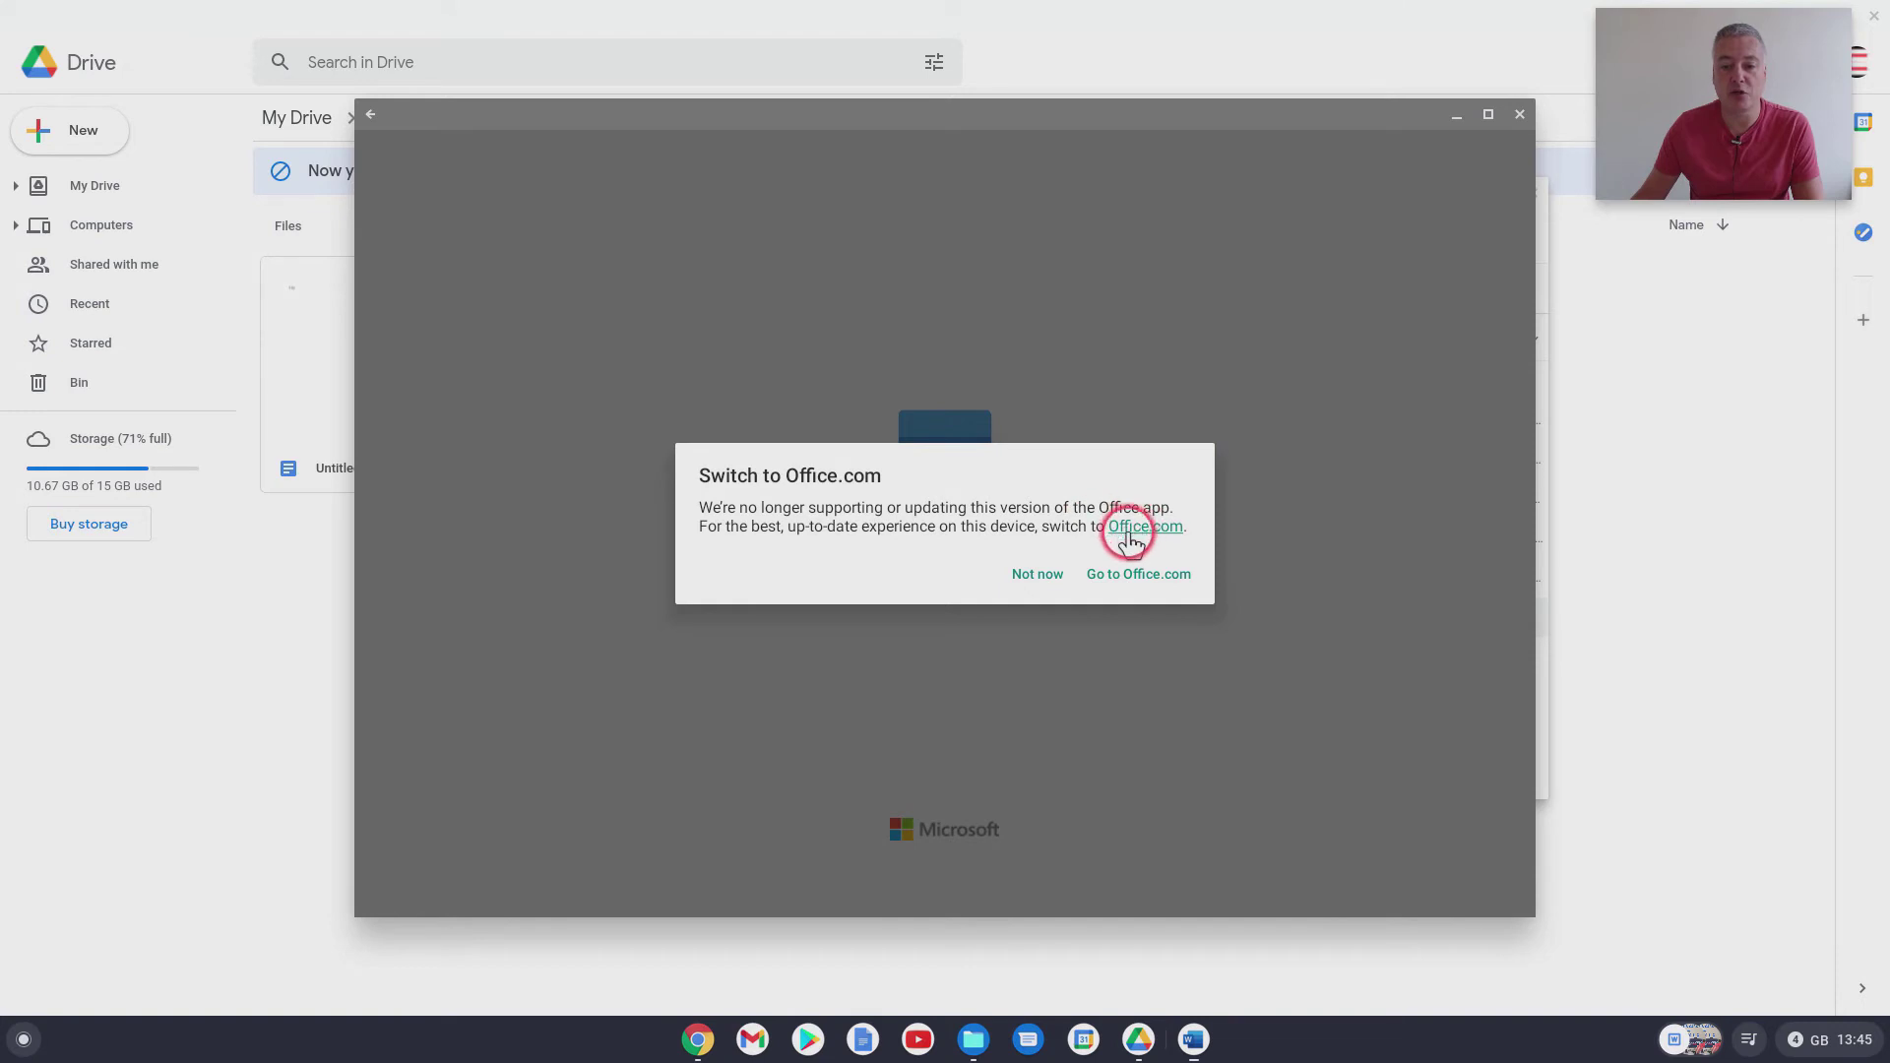
Step: Skip the Office.com notice and browse This device > Download from Word's Open screen
{"action": "left_click", "coordinate": [1048, 581]}
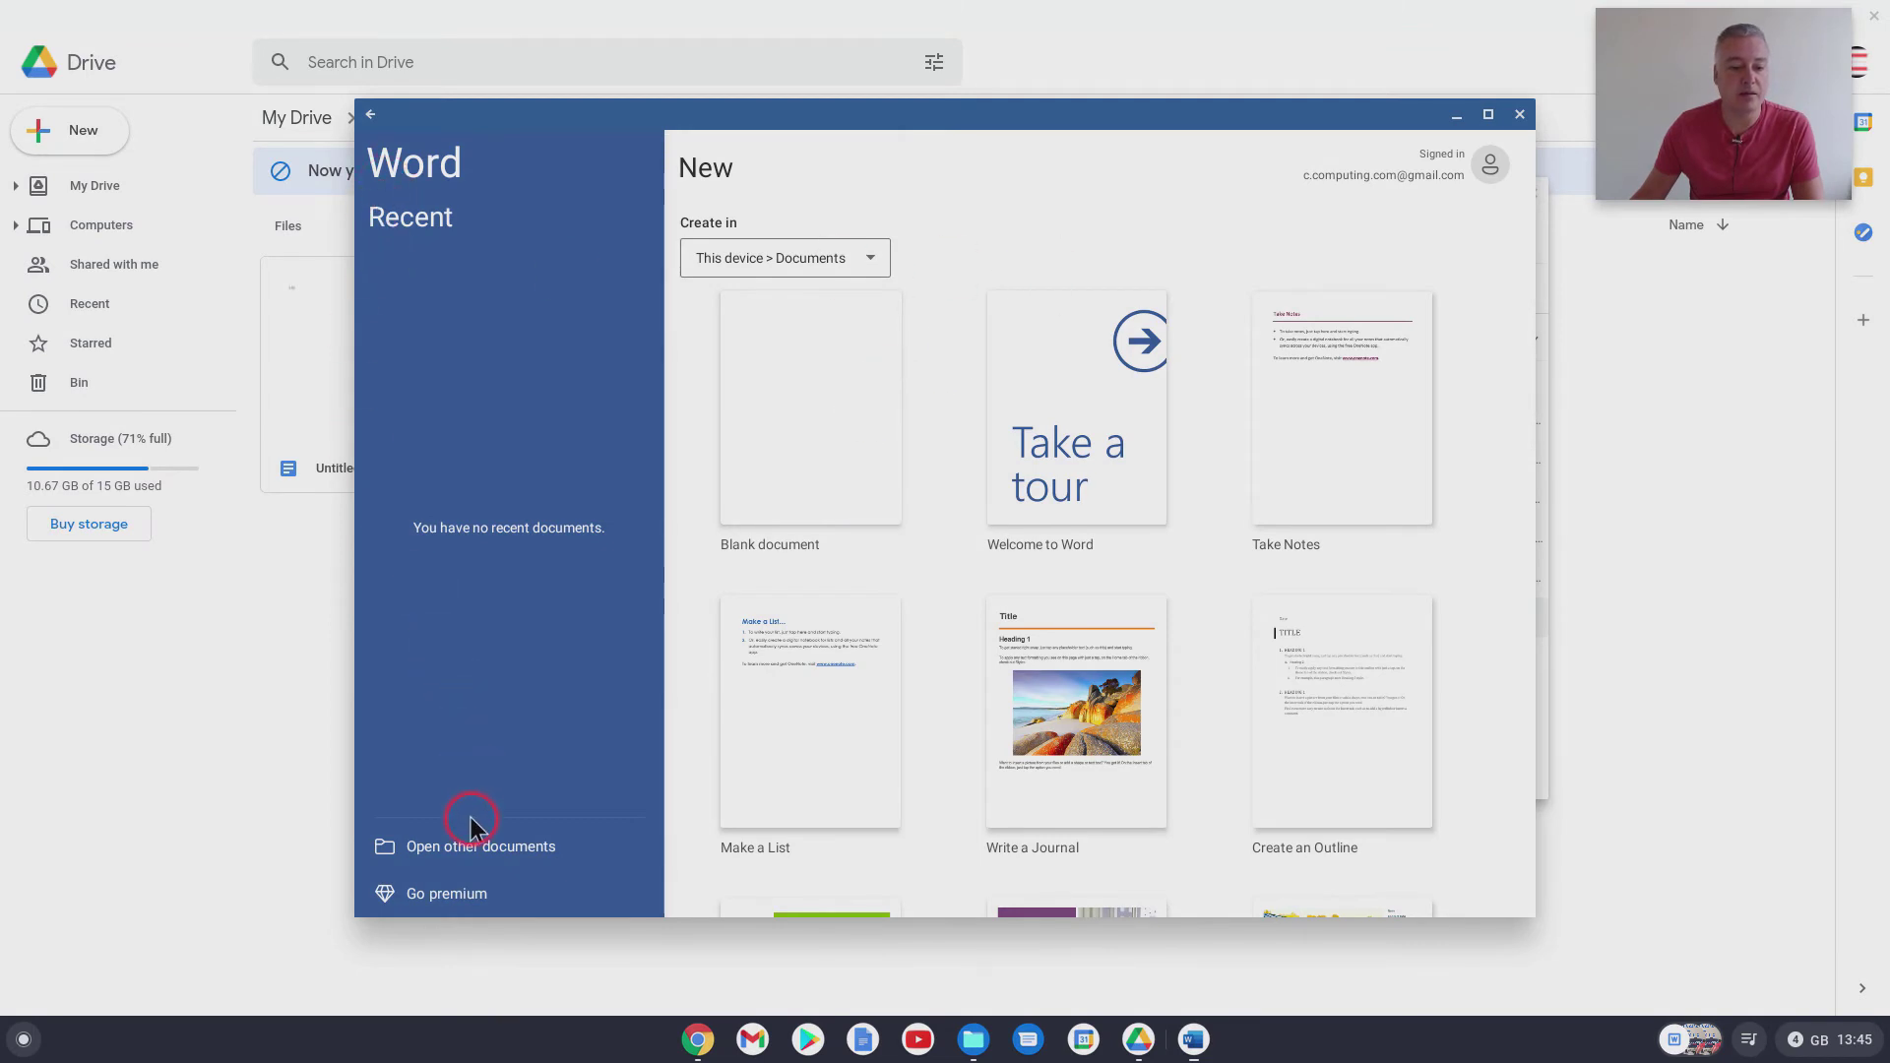
{"action": "left_click", "coordinate": [470, 846]}
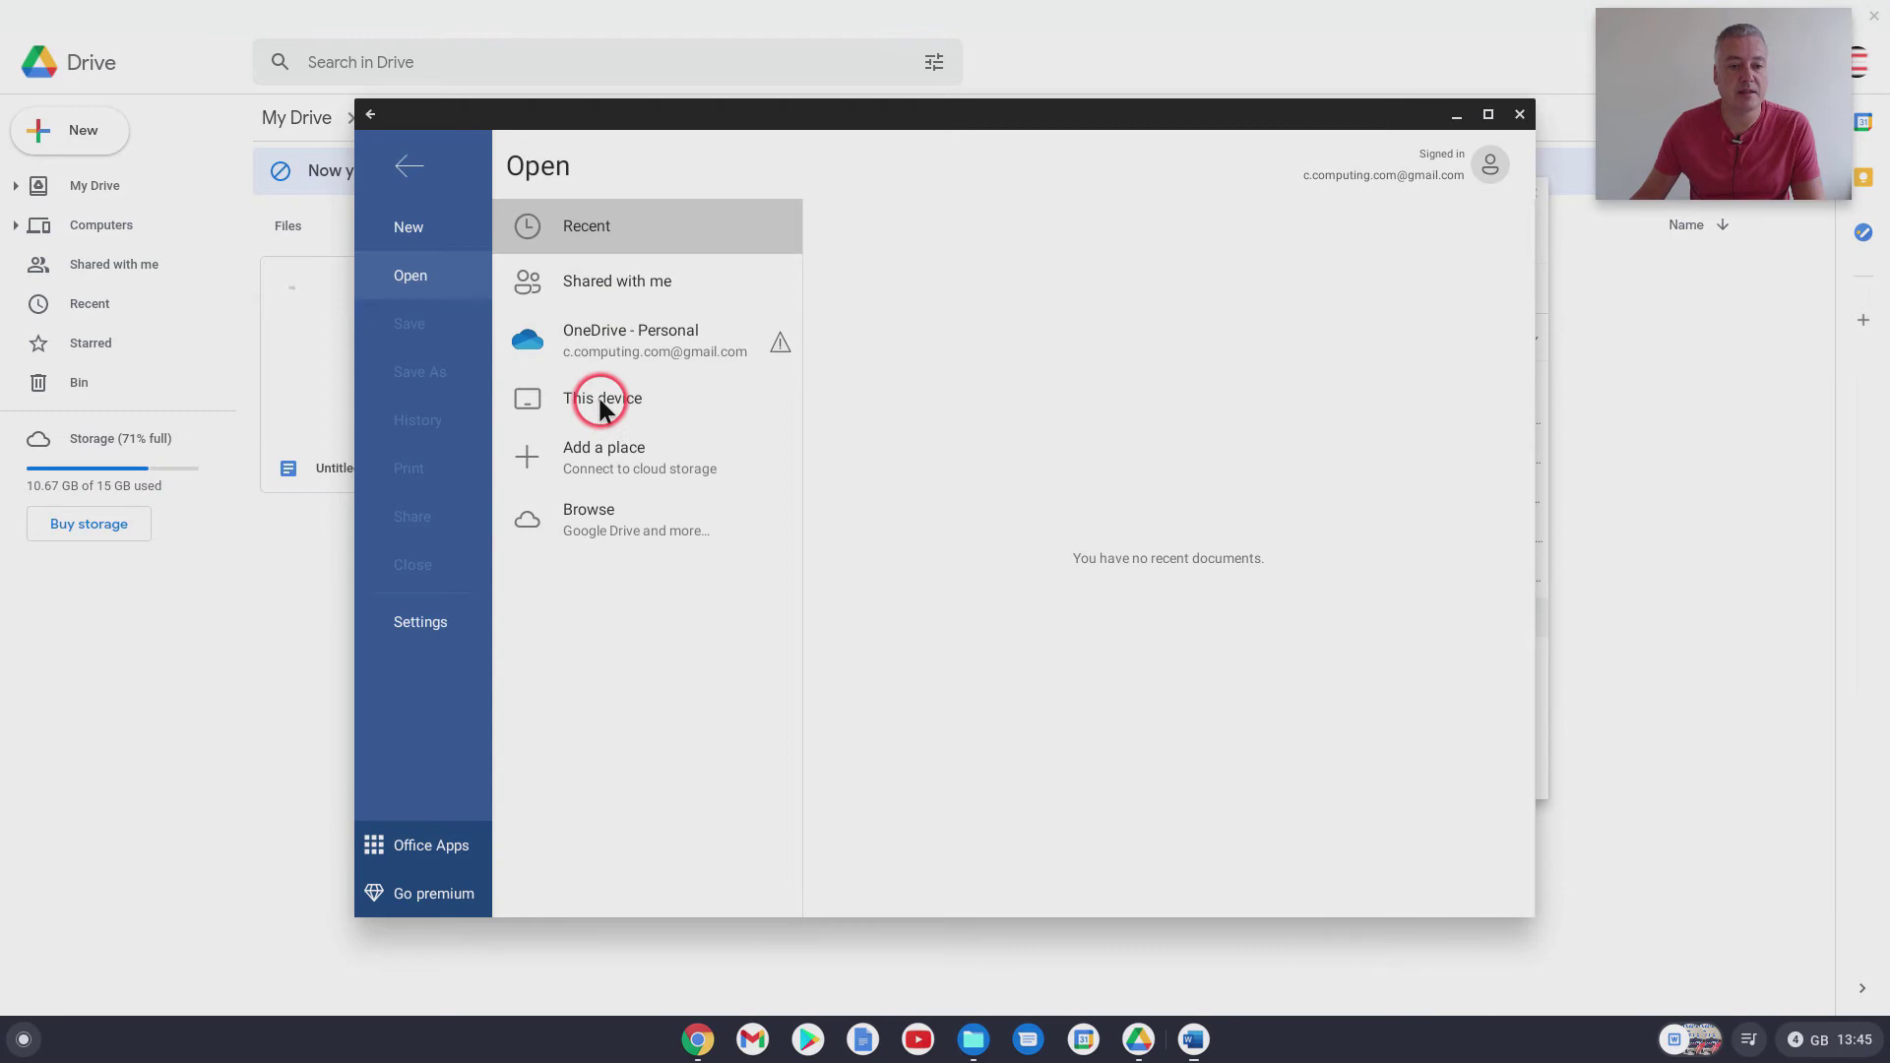
{"action": "left_click", "coordinate": [603, 407]}
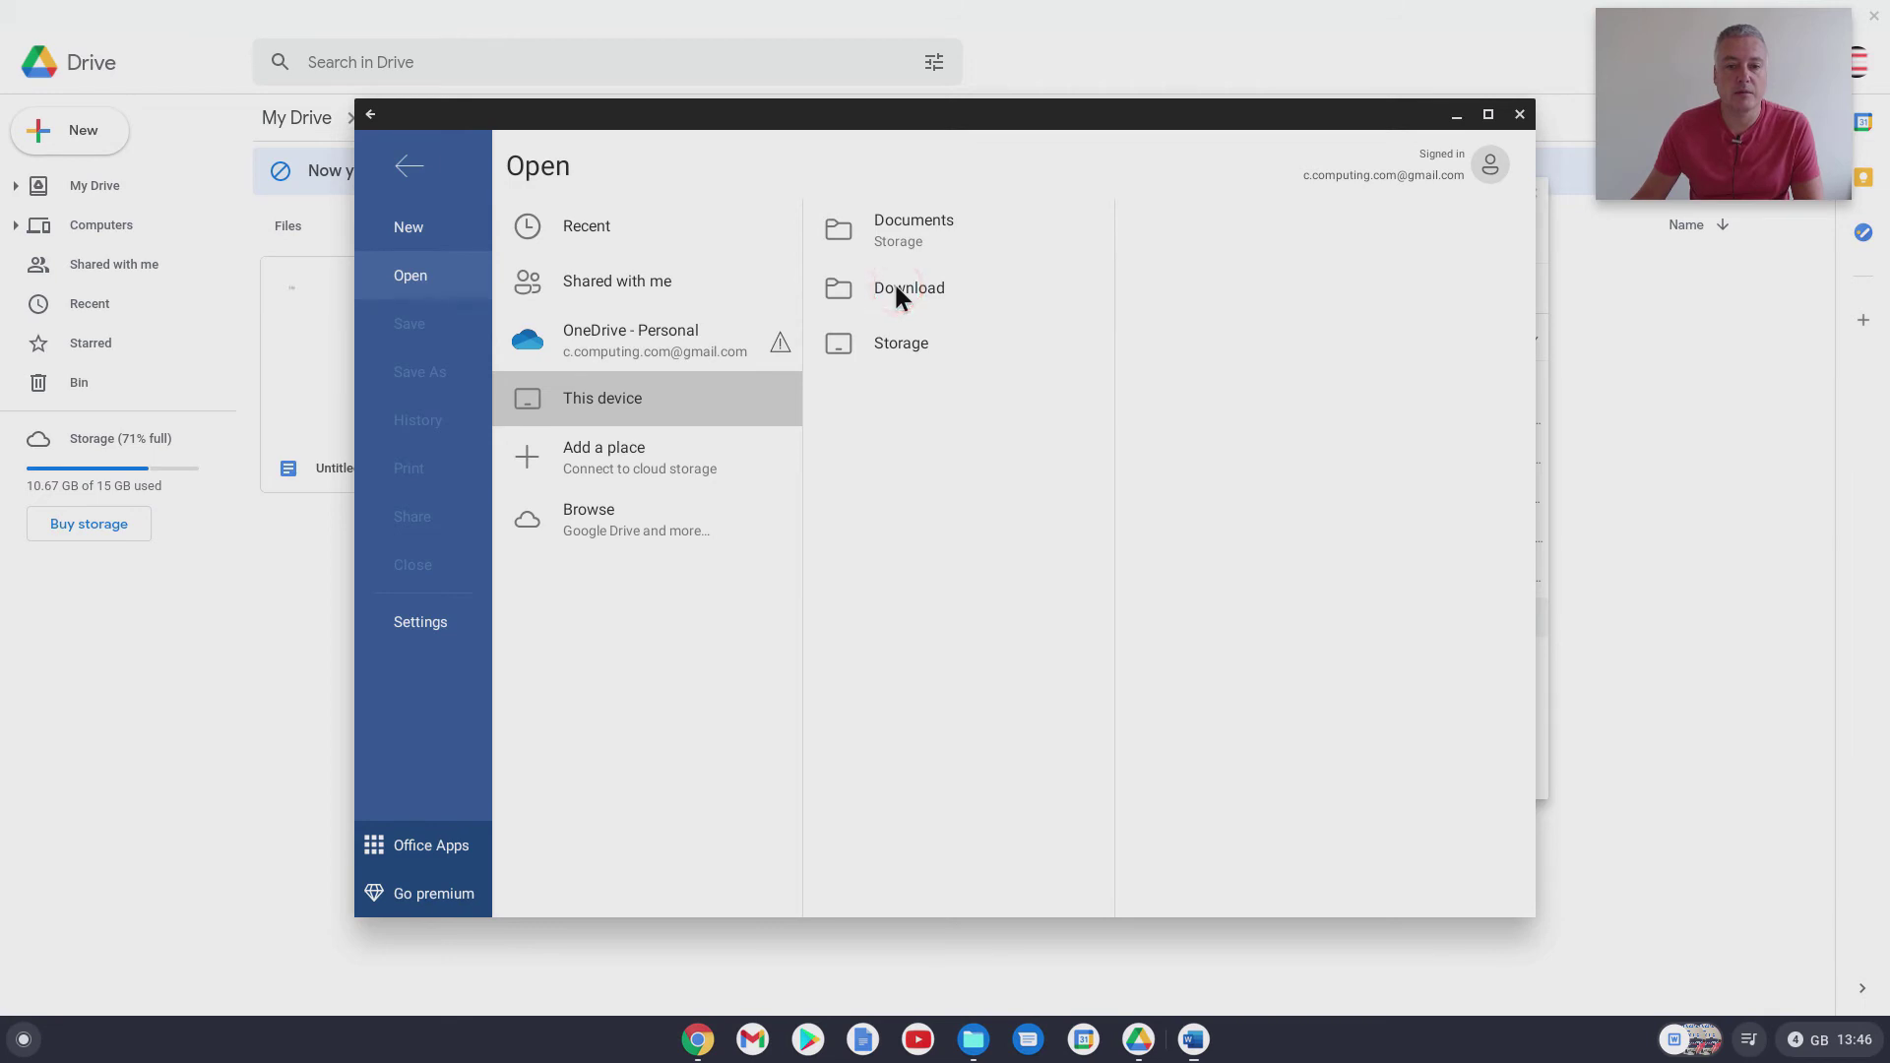
{"action": "left_click", "coordinate": [1004, 357]}
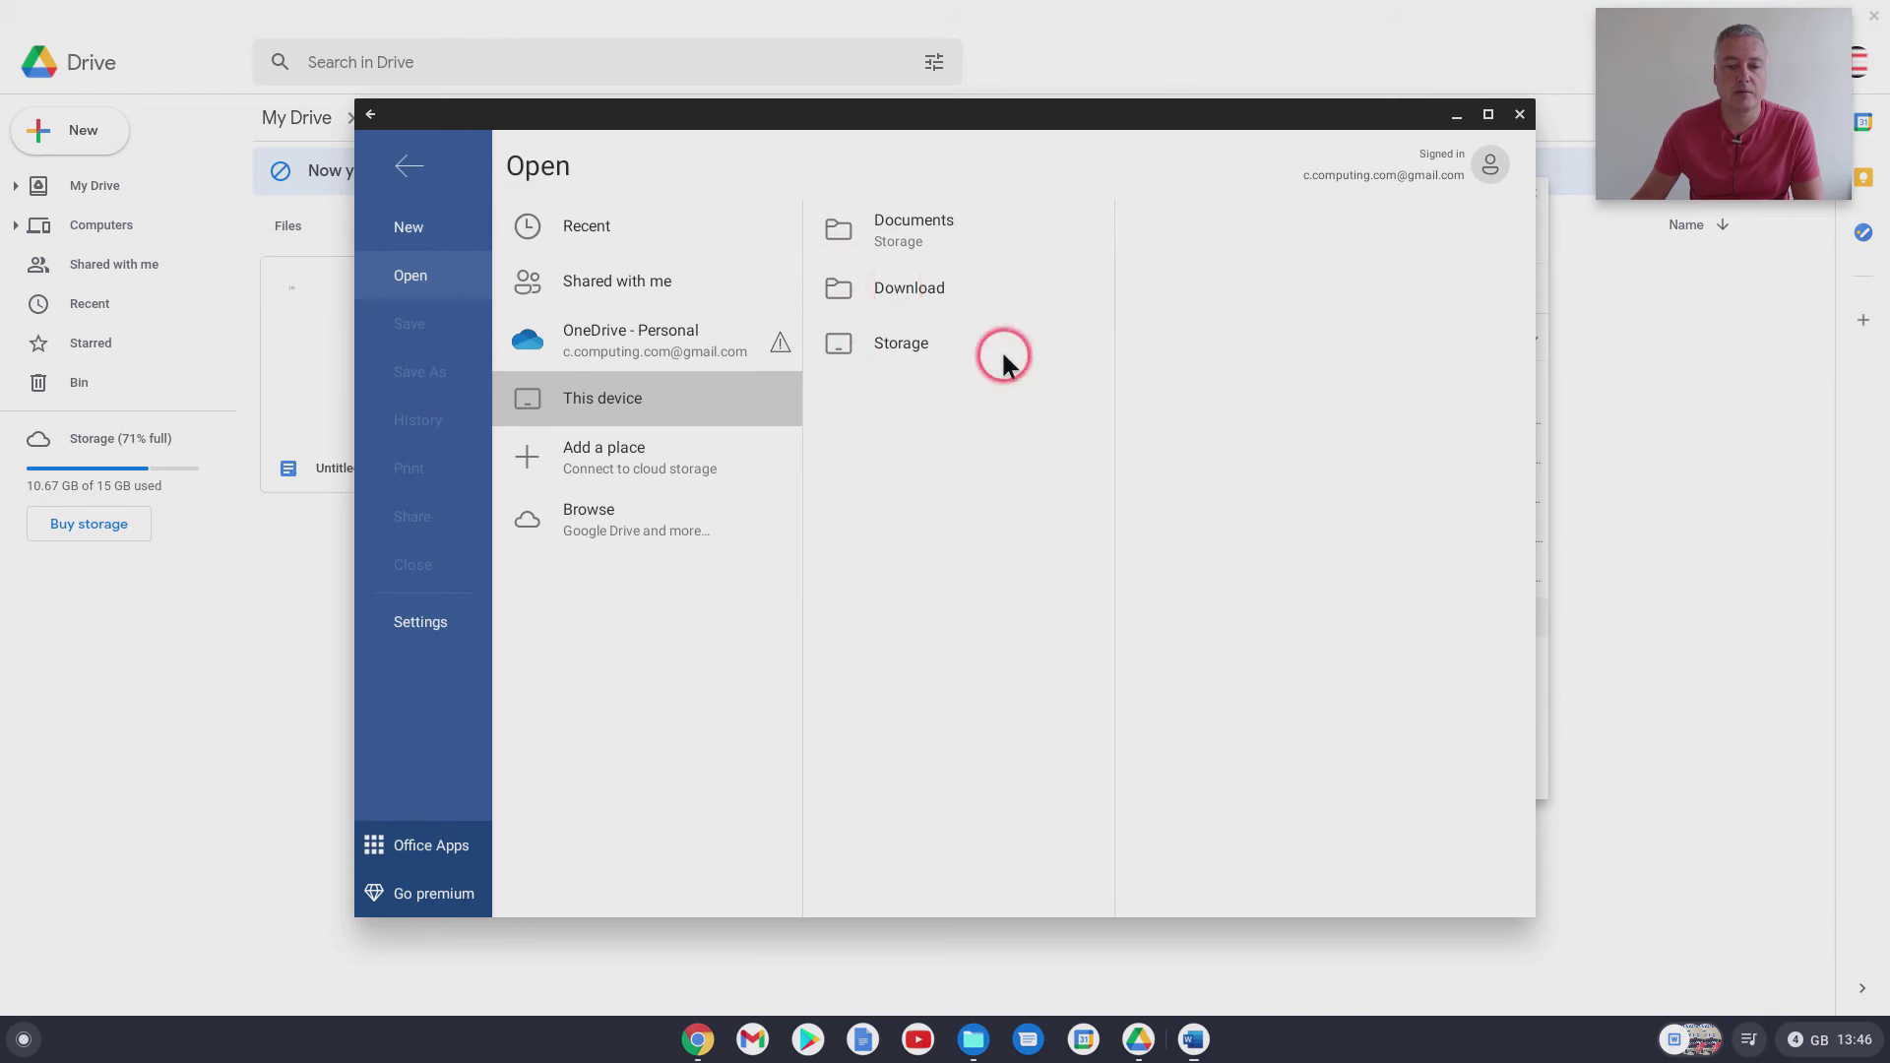
{"action": "left_click", "coordinate": [844, 294]}
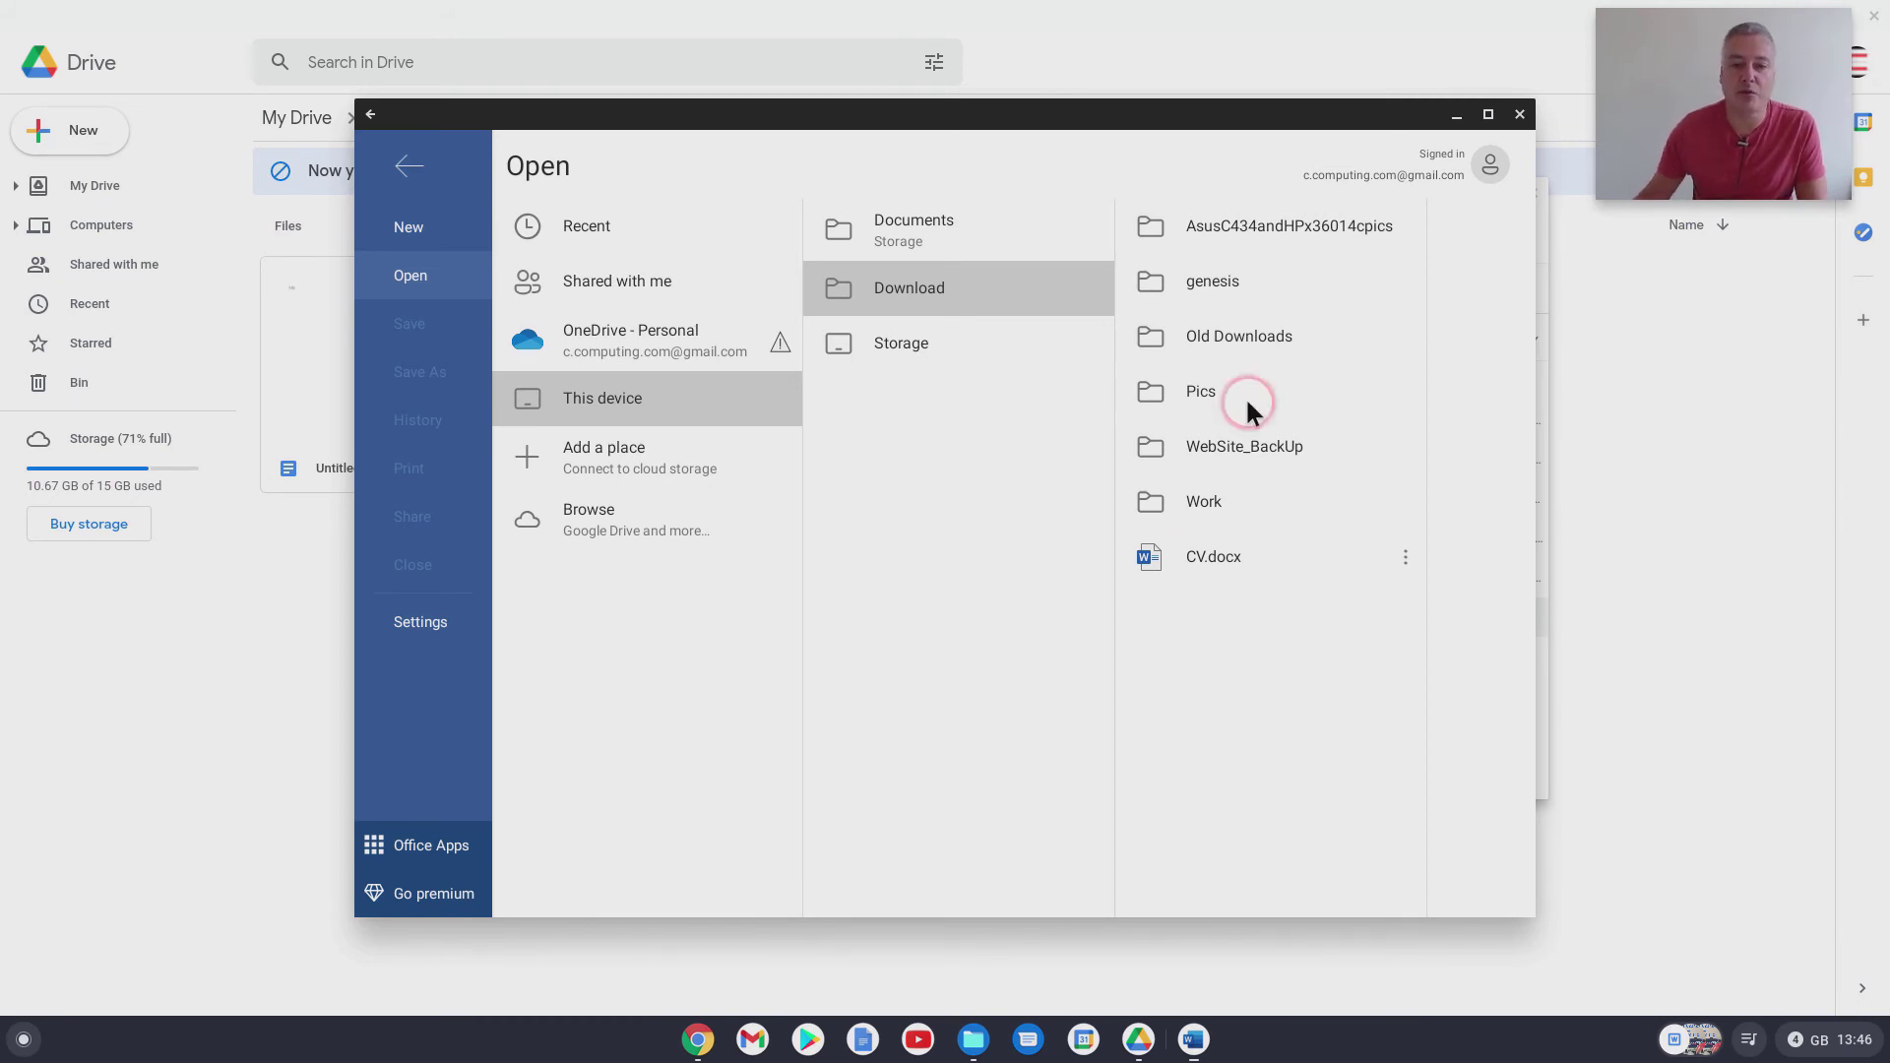
Step: Open CV.docx from the Download folder in Word, read-only
{"action": "left_click", "coordinate": [1408, 562]}
{"action": "left_click", "coordinate": [1411, 567]}
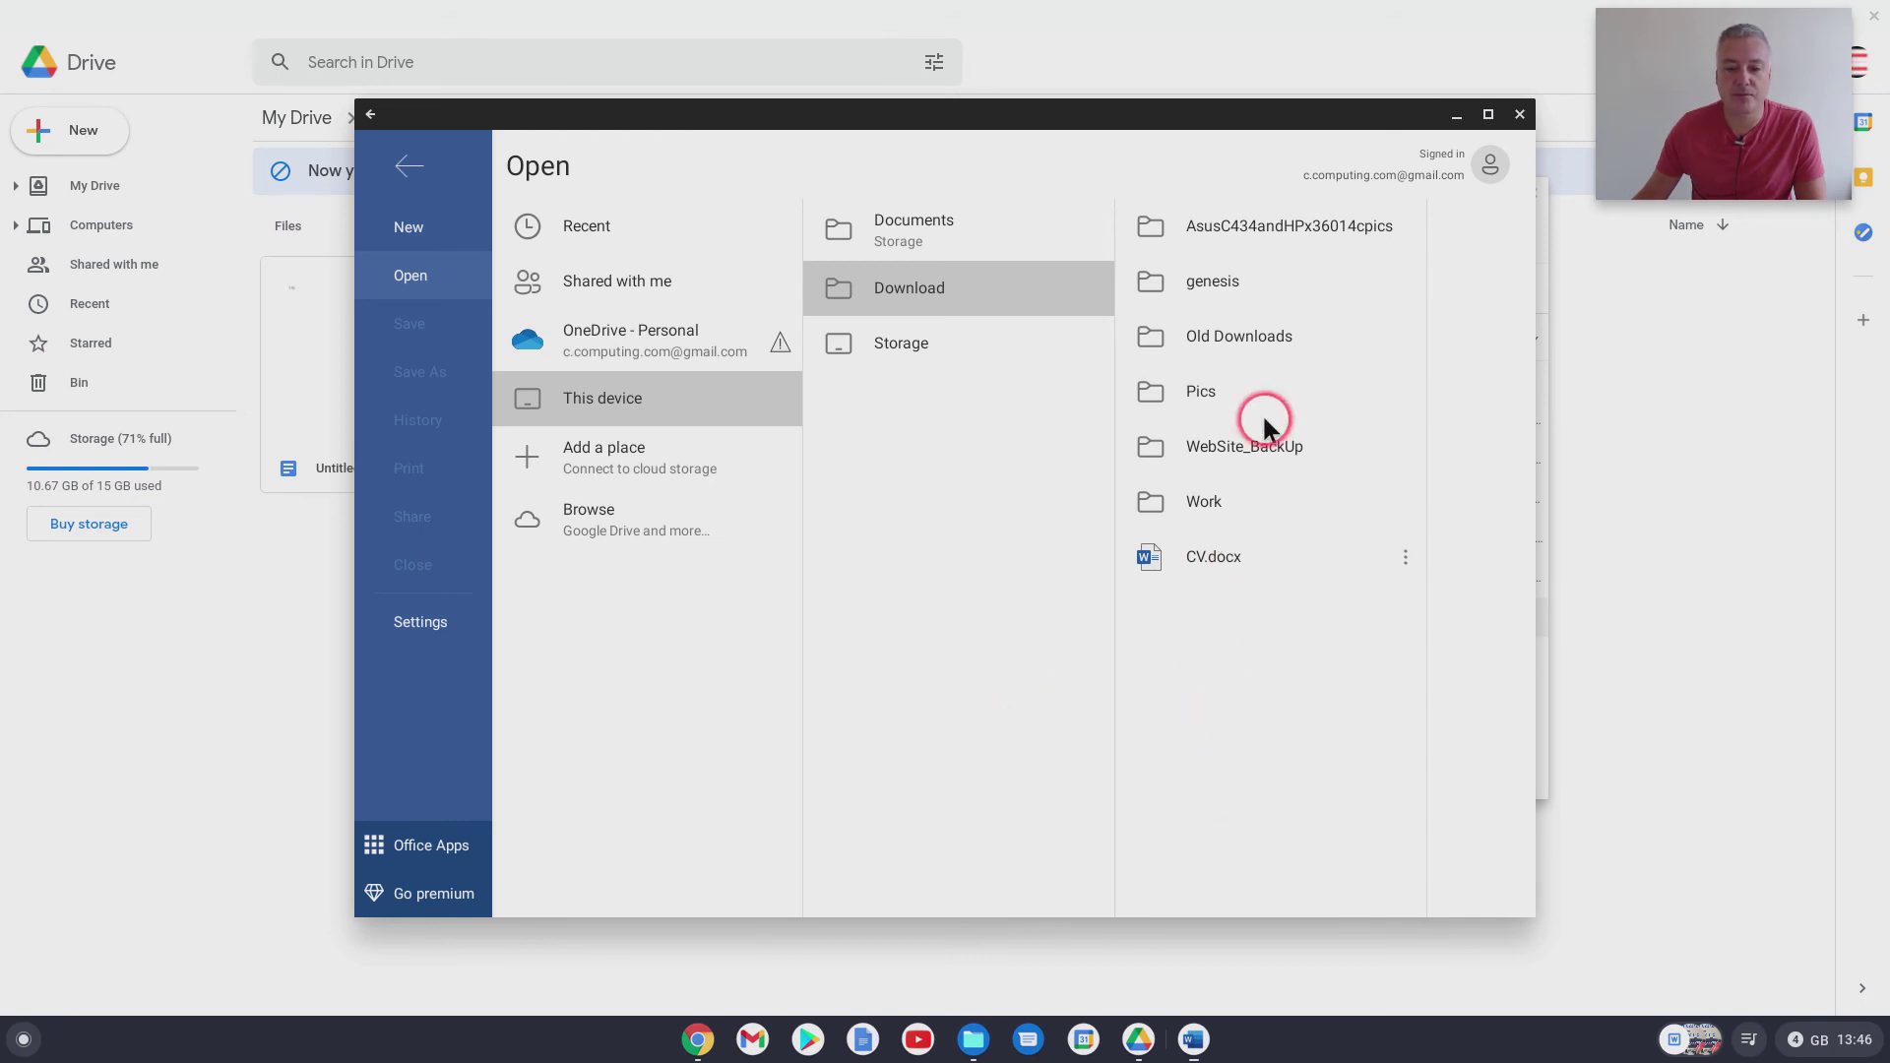
{"action": "left_click", "coordinate": [1215, 559]}
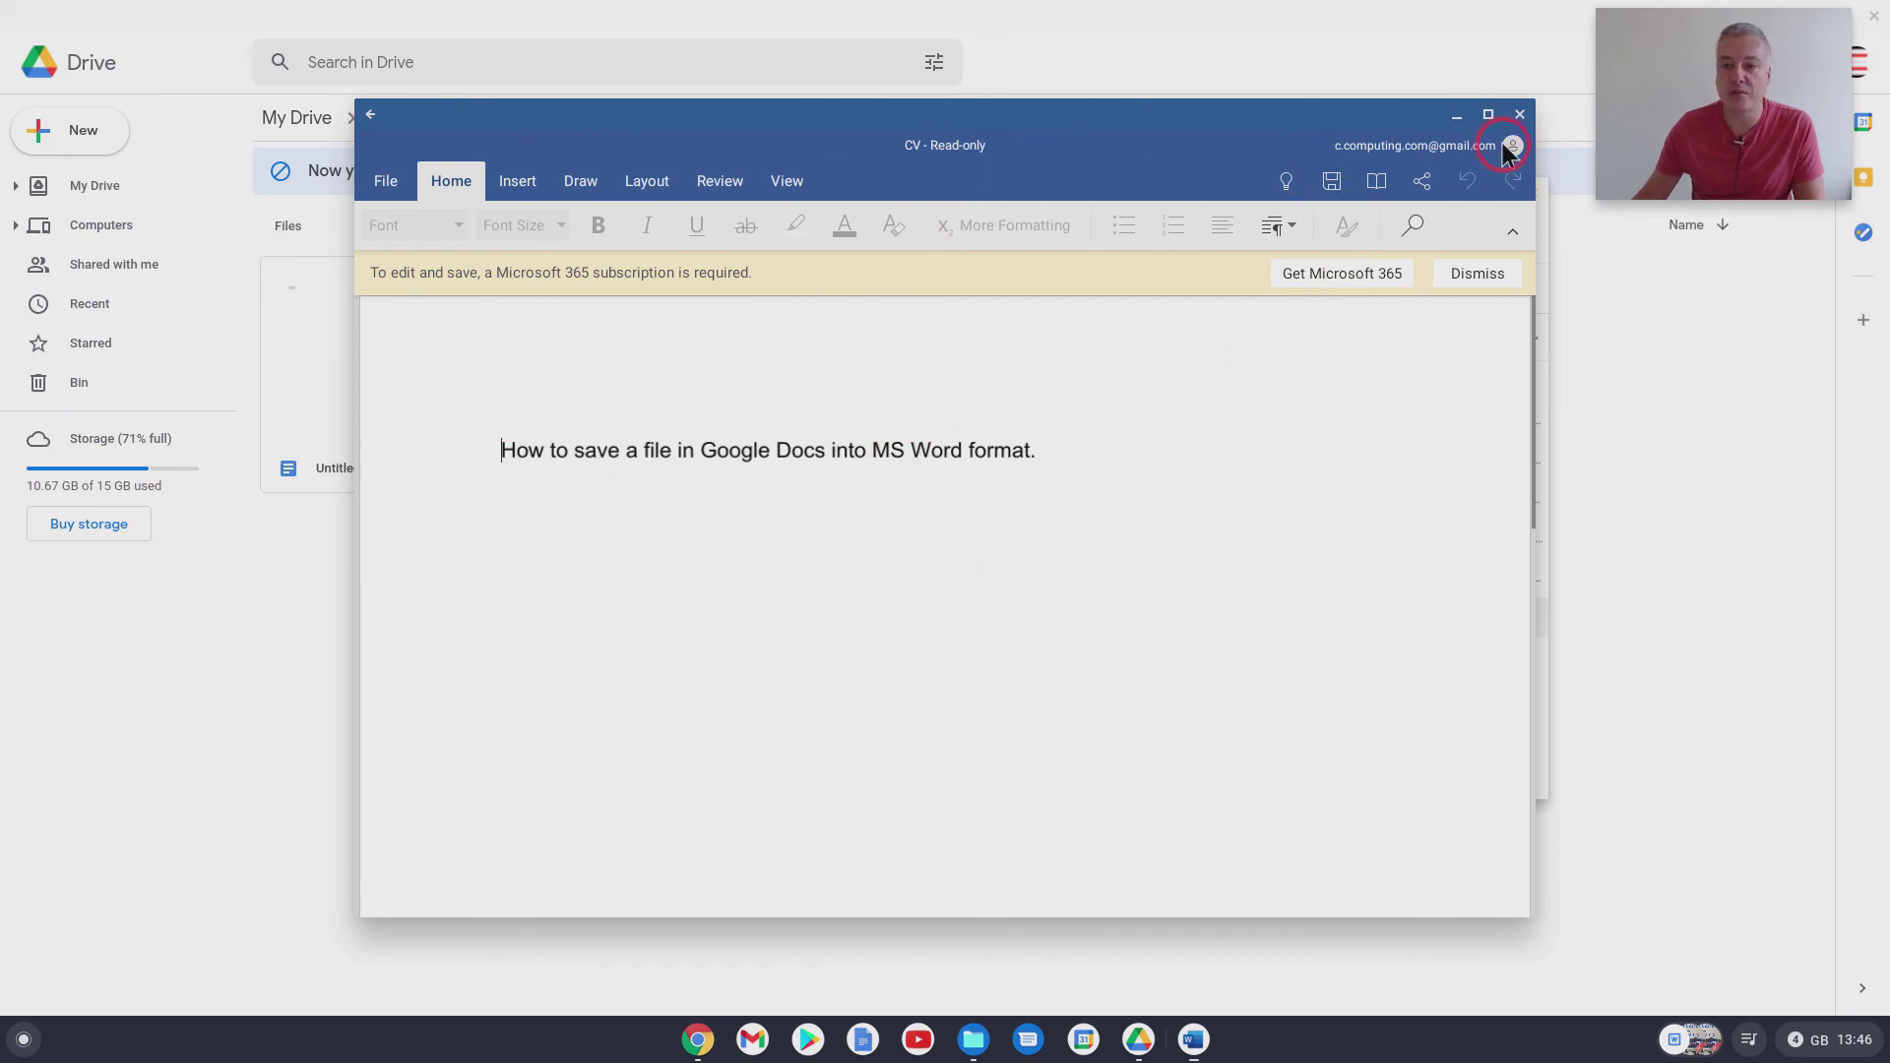
Step: Close the Word document window and the Files app window
{"action": "left_click", "coordinate": [1530, 113]}
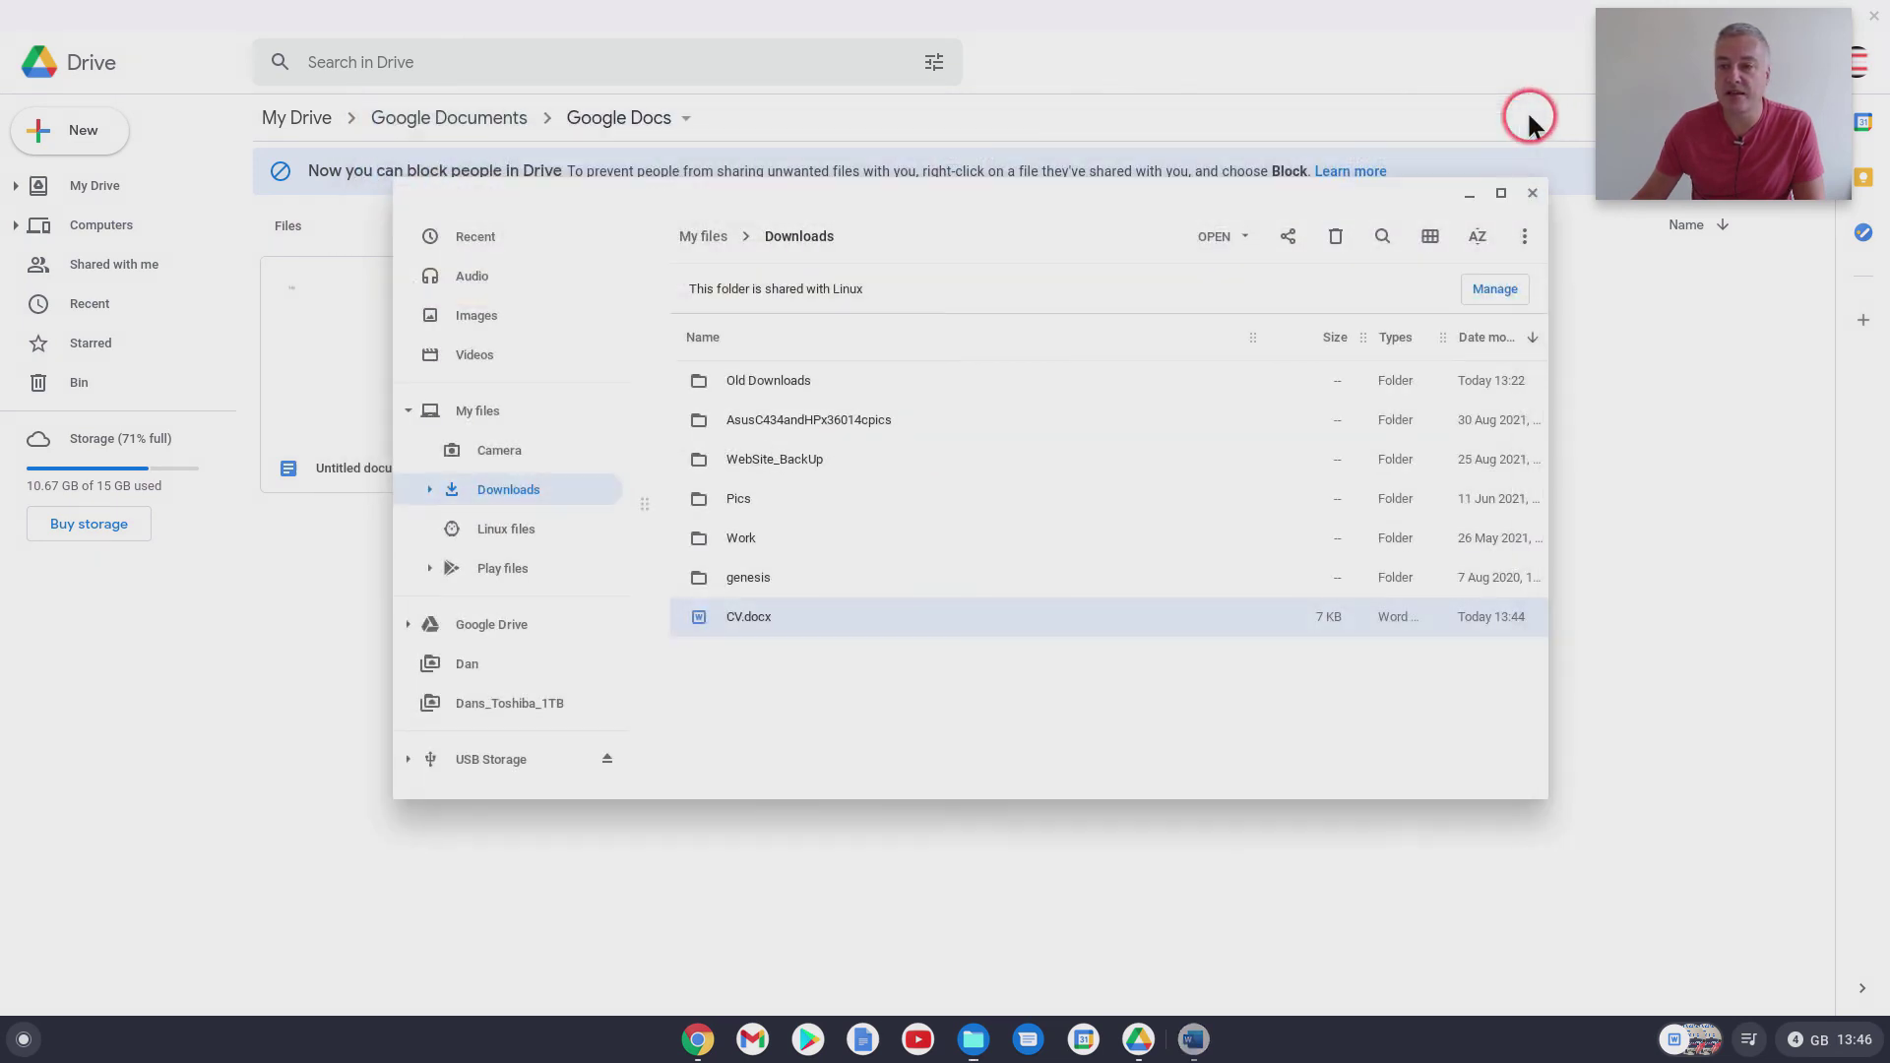
{"action": "left_click", "coordinate": [1532, 197]}
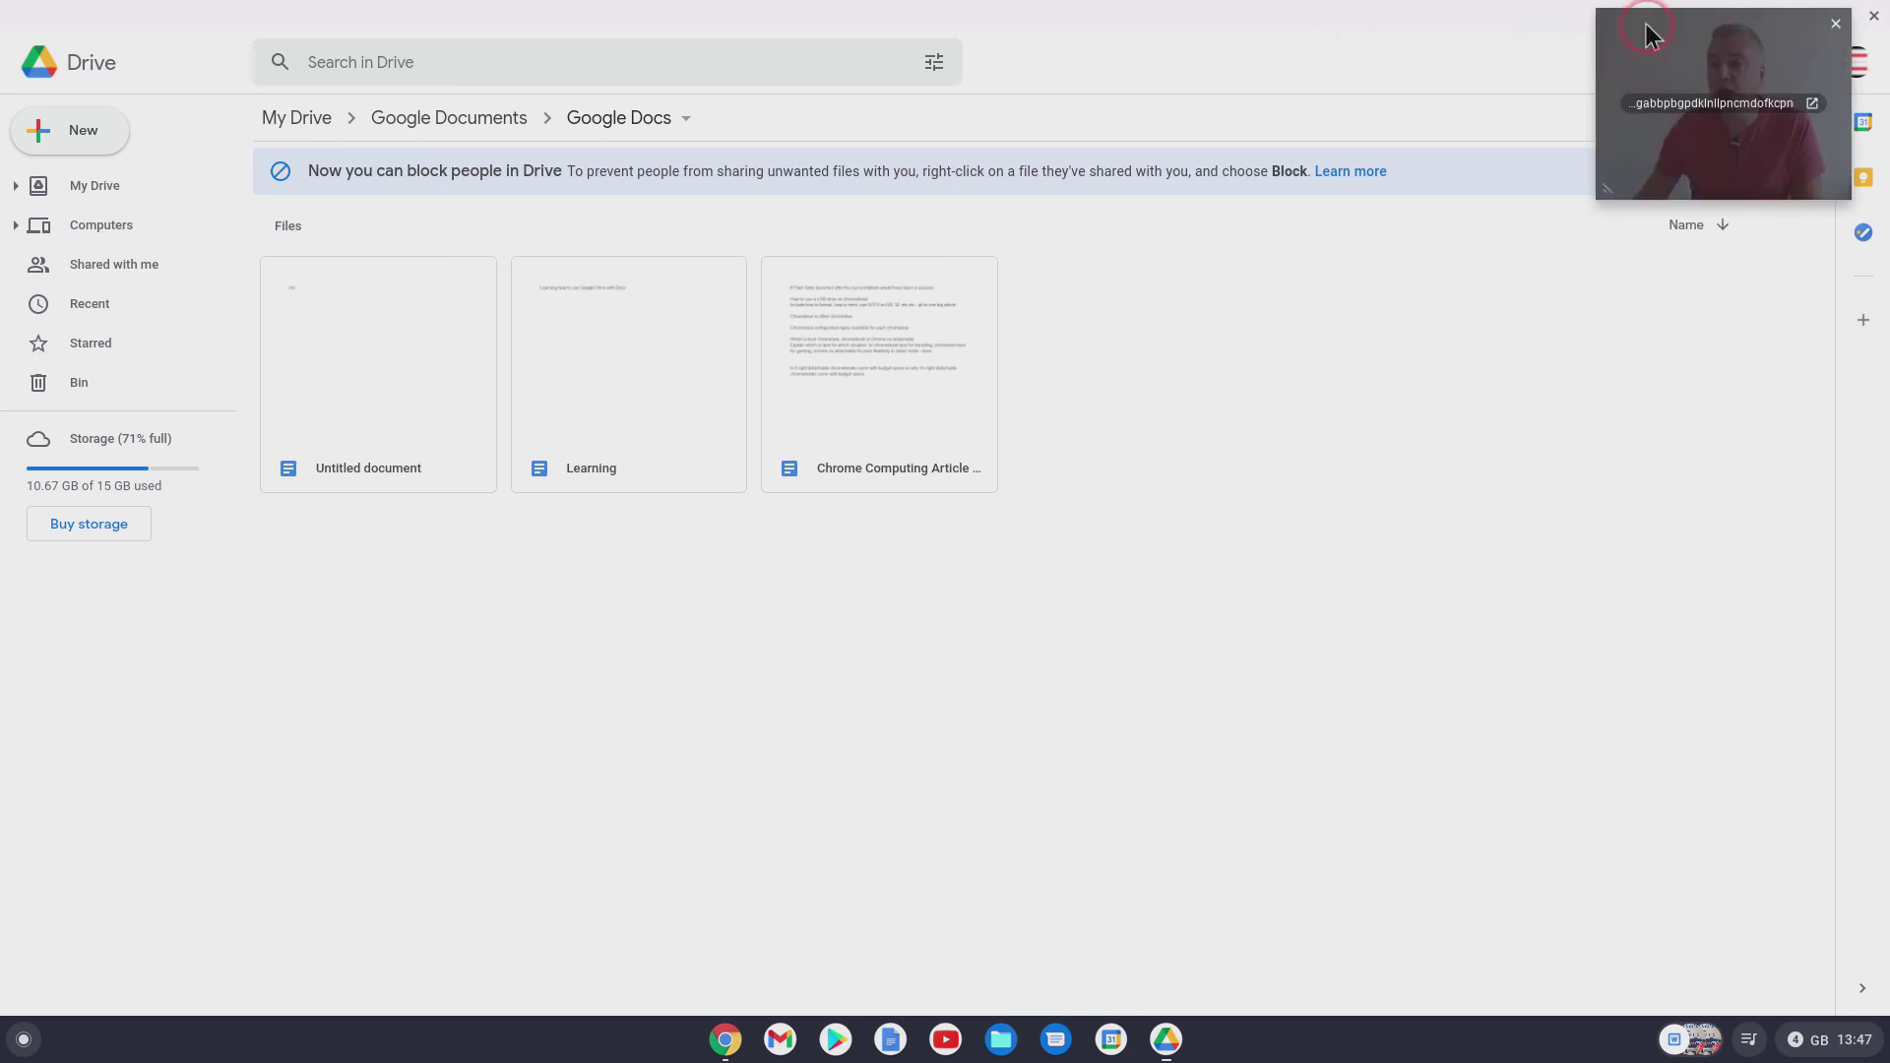
Step: Close the Chrome window and enlarge the webcam window over the wallpaper
{"action": "left_click", "coordinate": [1876, 16]}
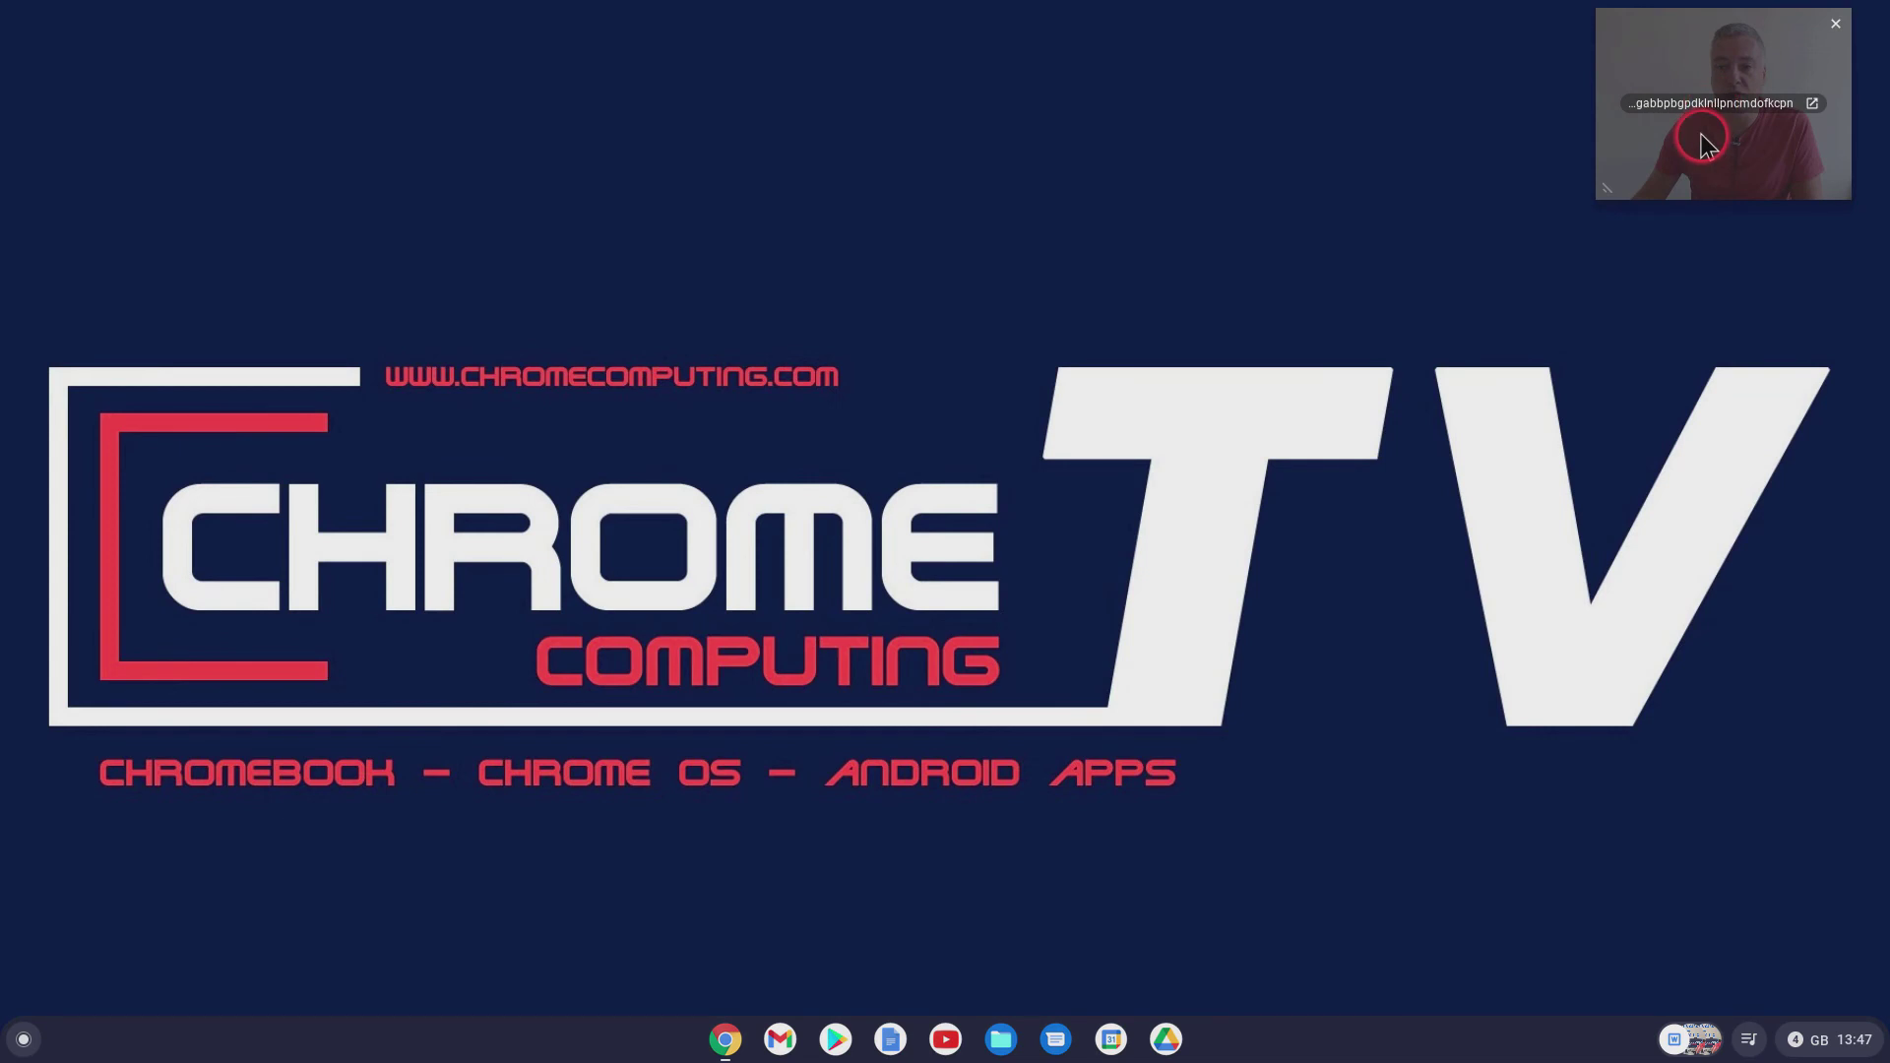
{"action": "left_click_drag", "start_coordinate": [1709, 140], "coordinate": [790, 236]}
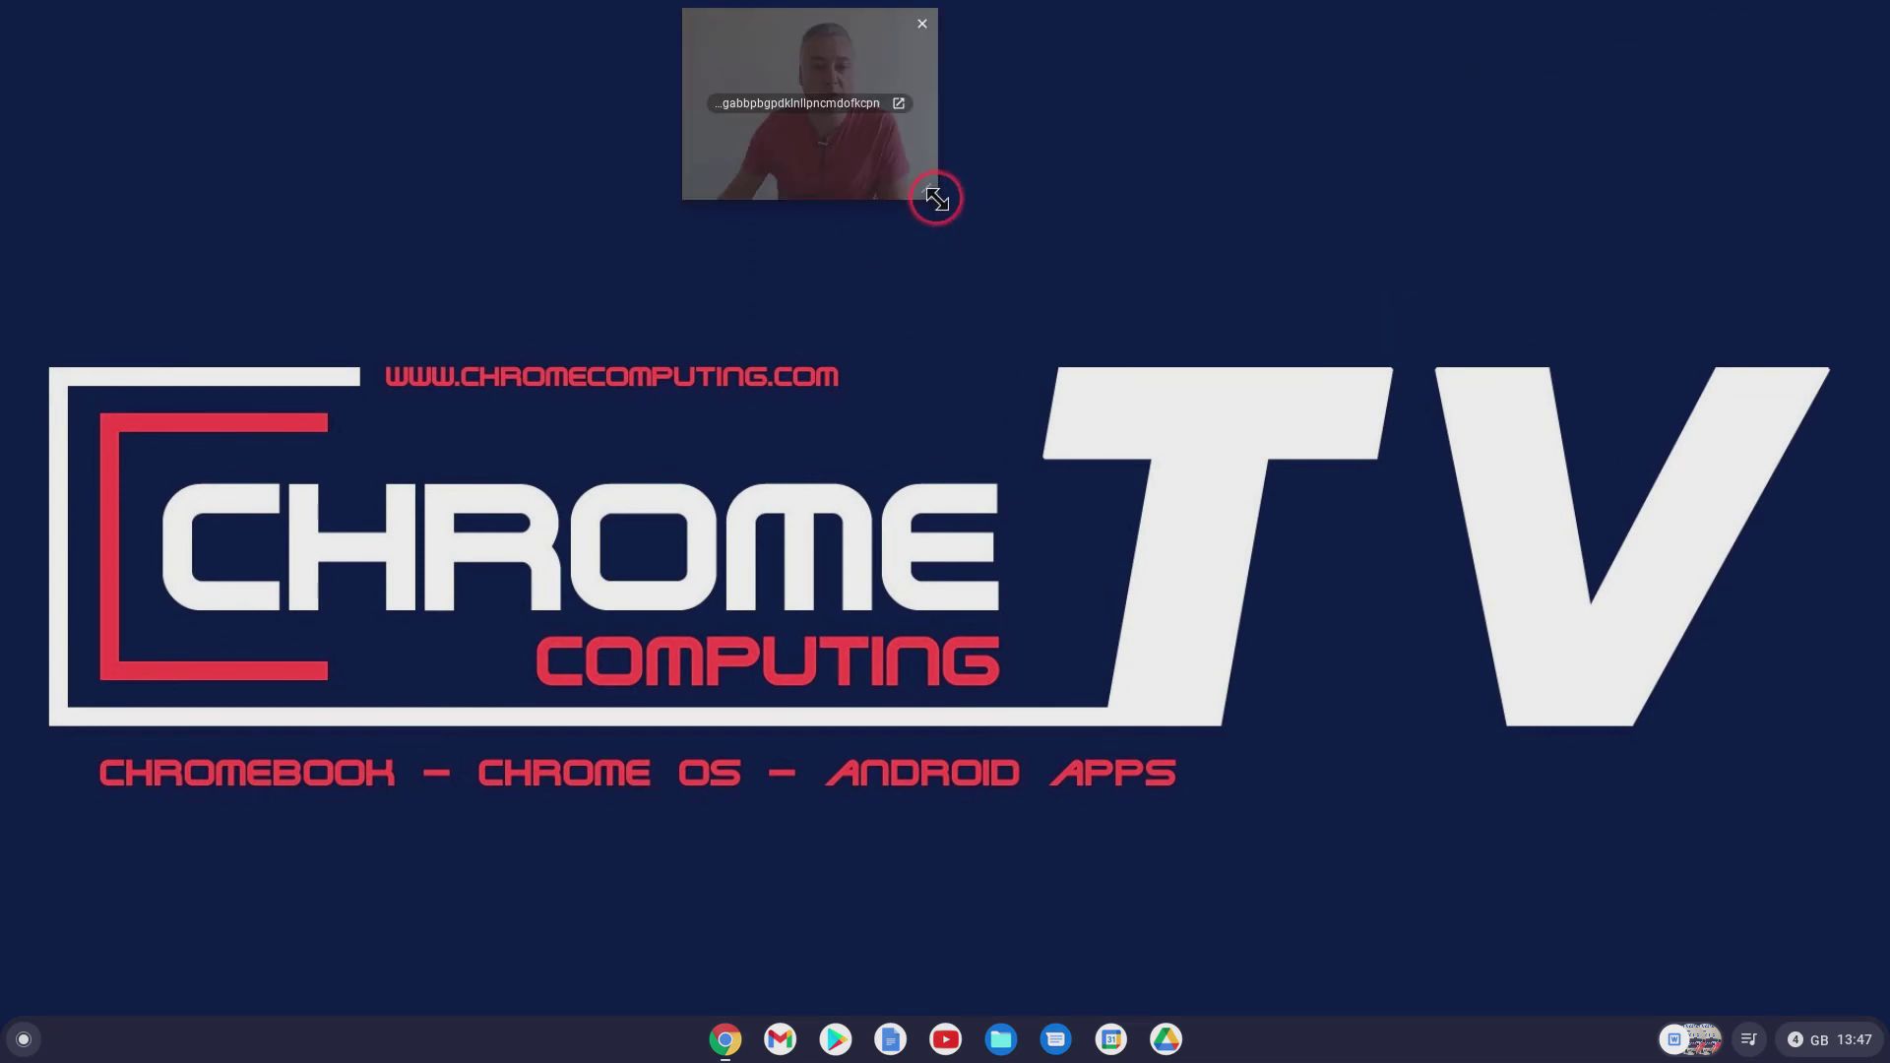
{"action": "left_click_drag", "start_coordinate": [936, 207], "coordinate": [1238, 642]}
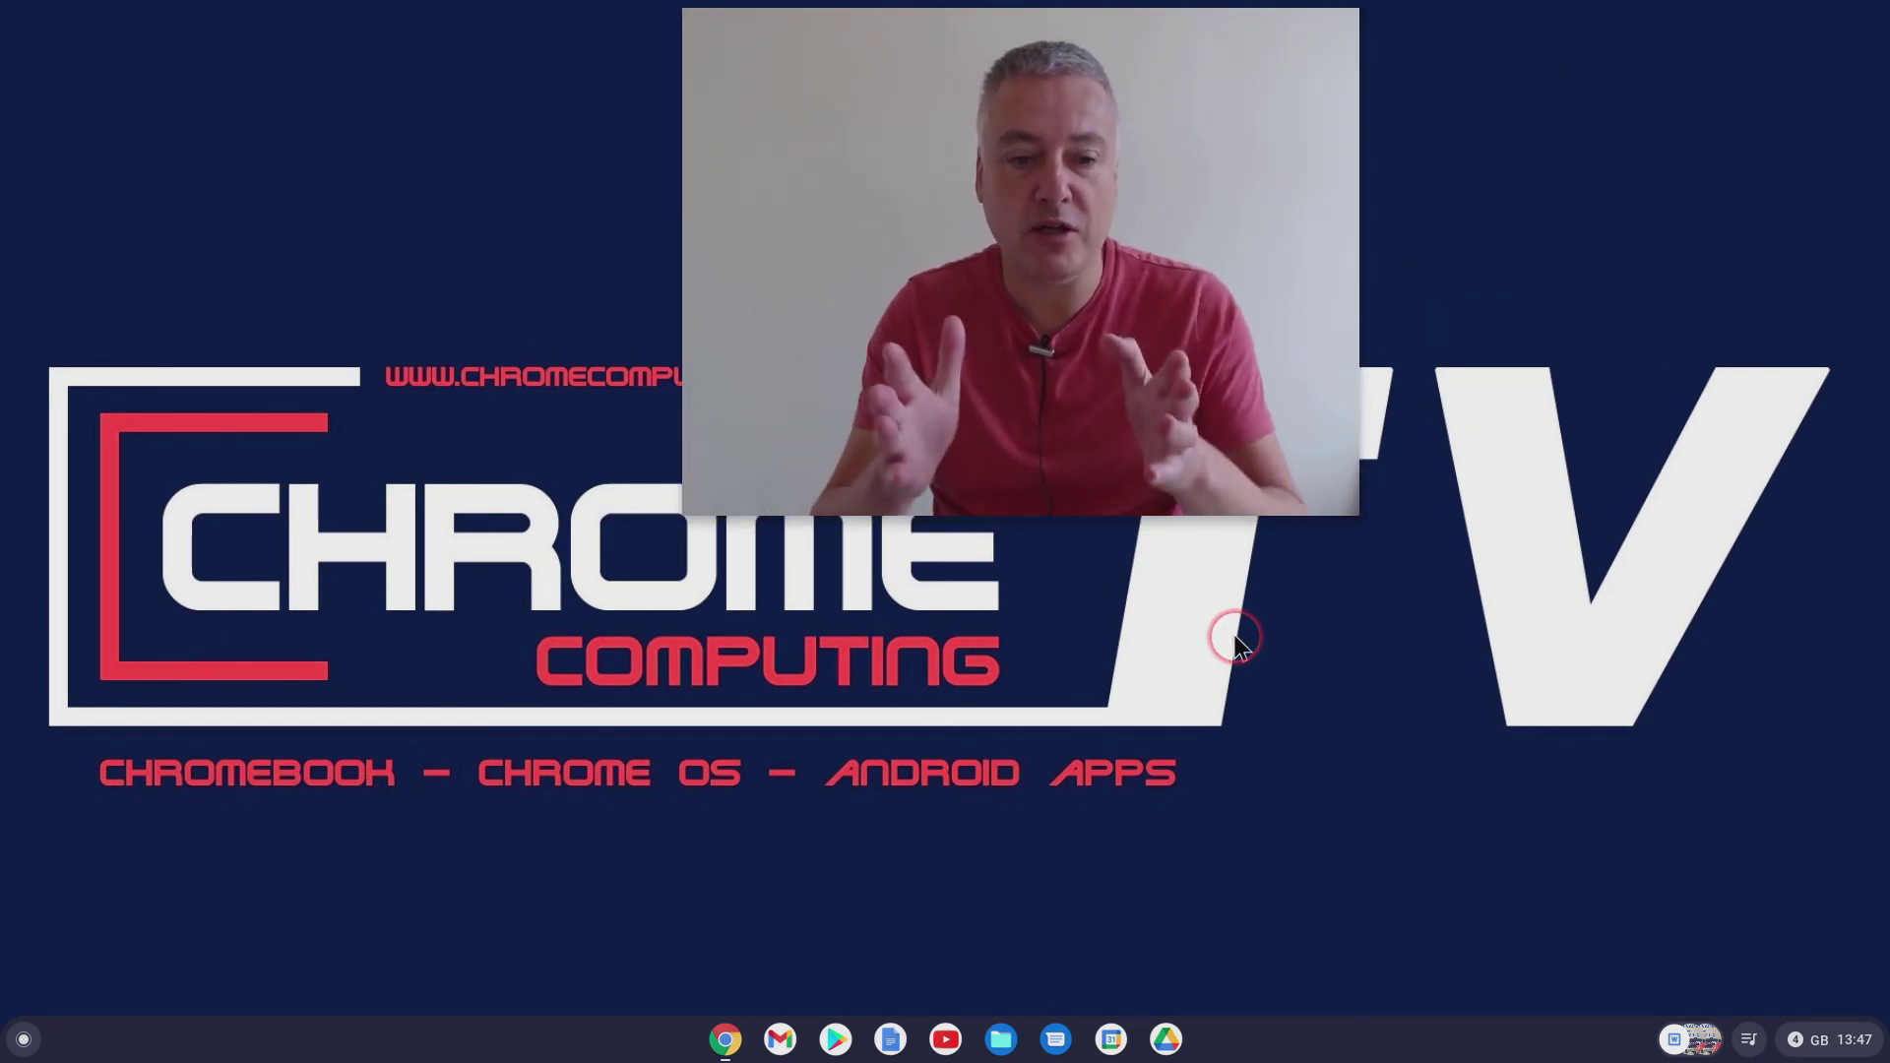